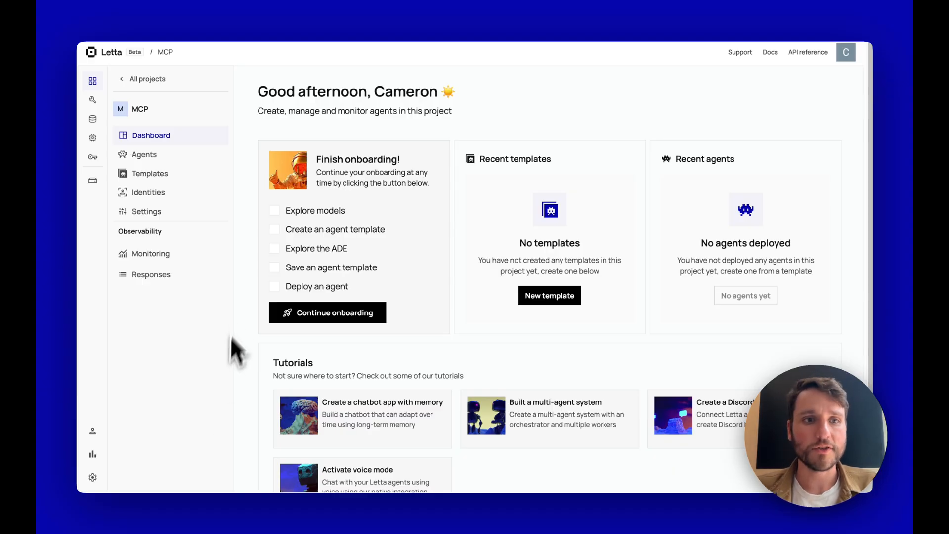
- Create a new empty agent, scratch-agent, from the Start from scratch starter kit
click(157, 162)
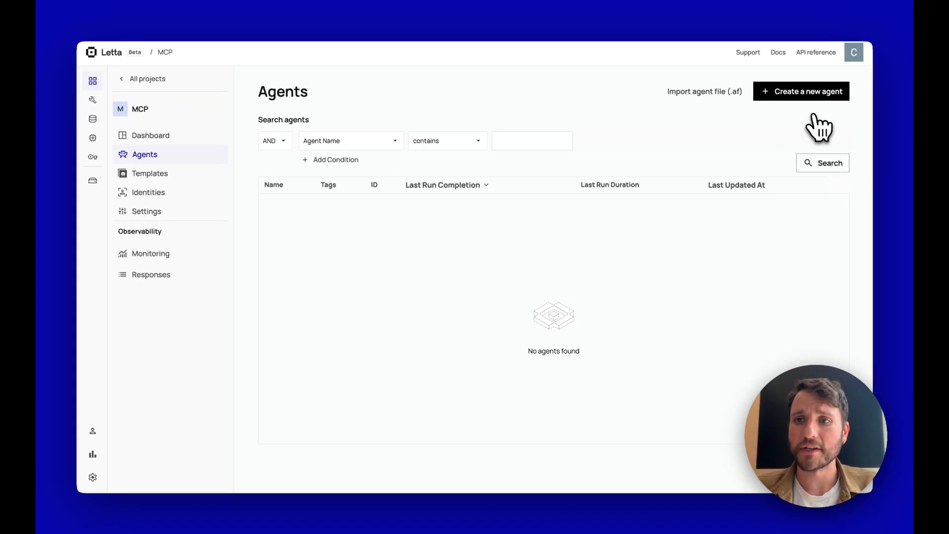
click(809, 92)
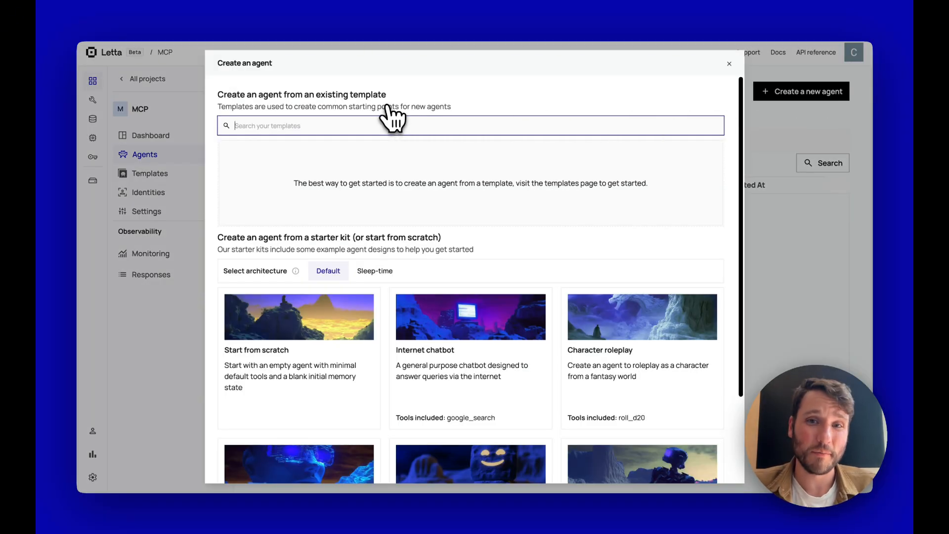
click(338, 380)
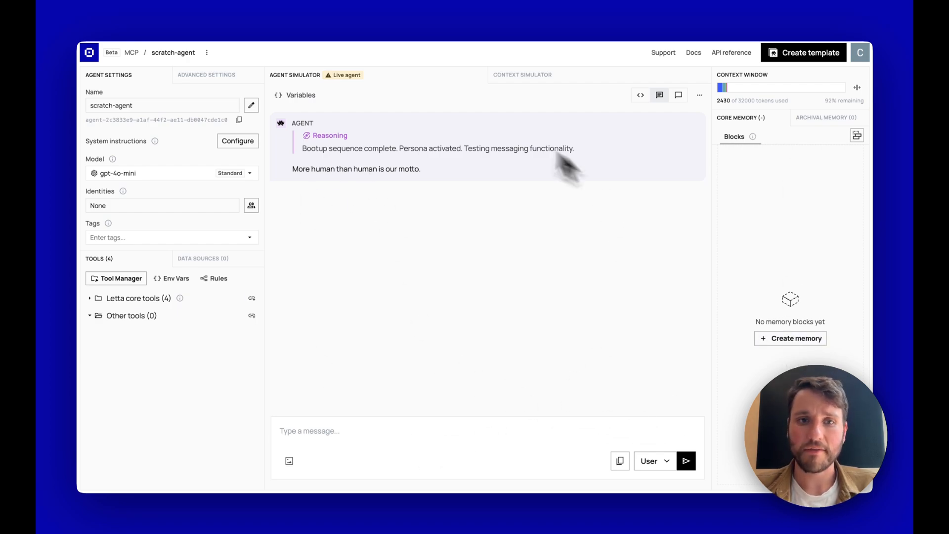
- Send the greeting "Hey, how's it going?" and highlight the agent's reasoning and reply
click(424, 437)
text(Hey )
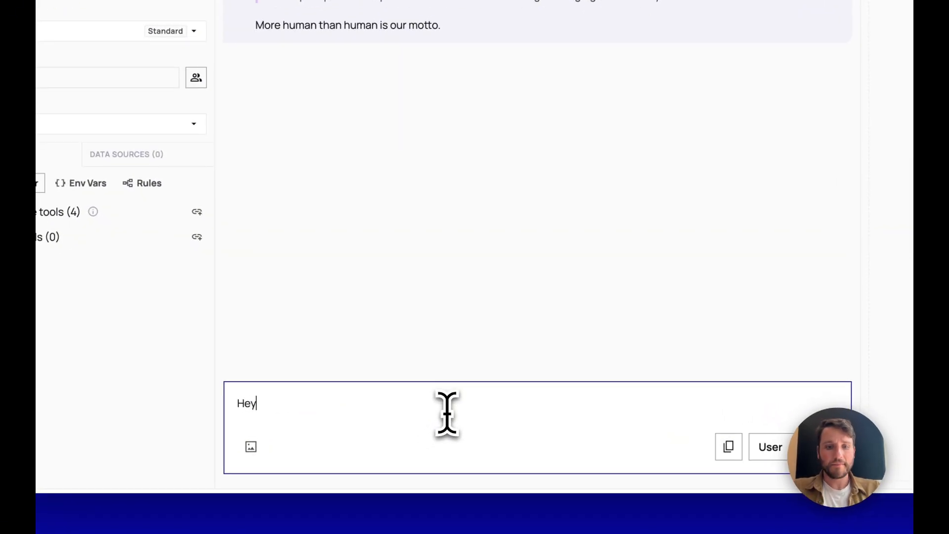
text( how's it going)
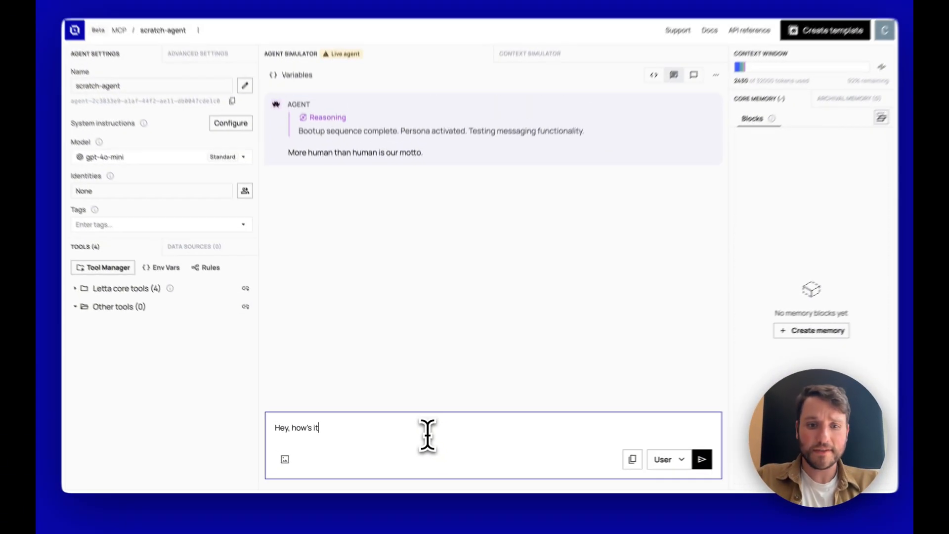
text(?)
key(Return)
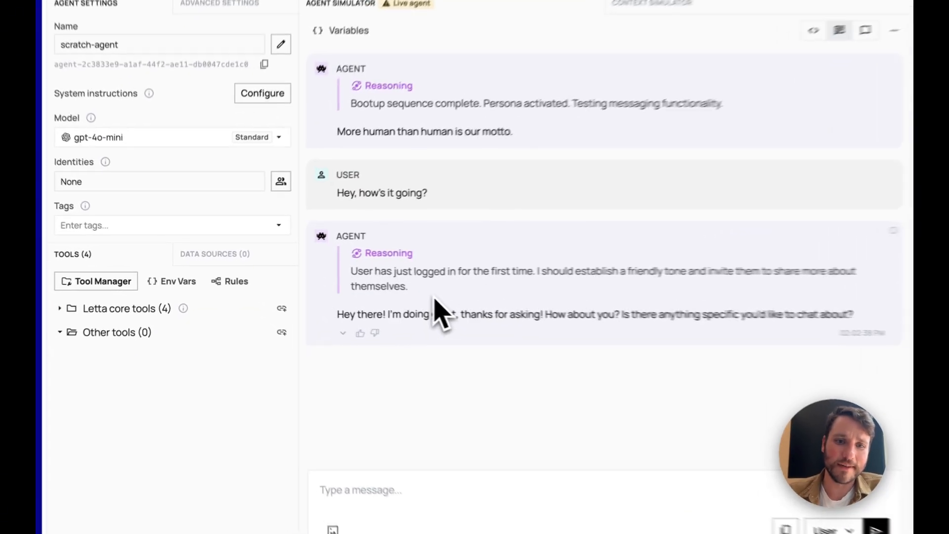
mouse_move(363, 290)
mouse_down()
mouse_move(284, 252)
mouse_move(361, 272)
mouse_up()
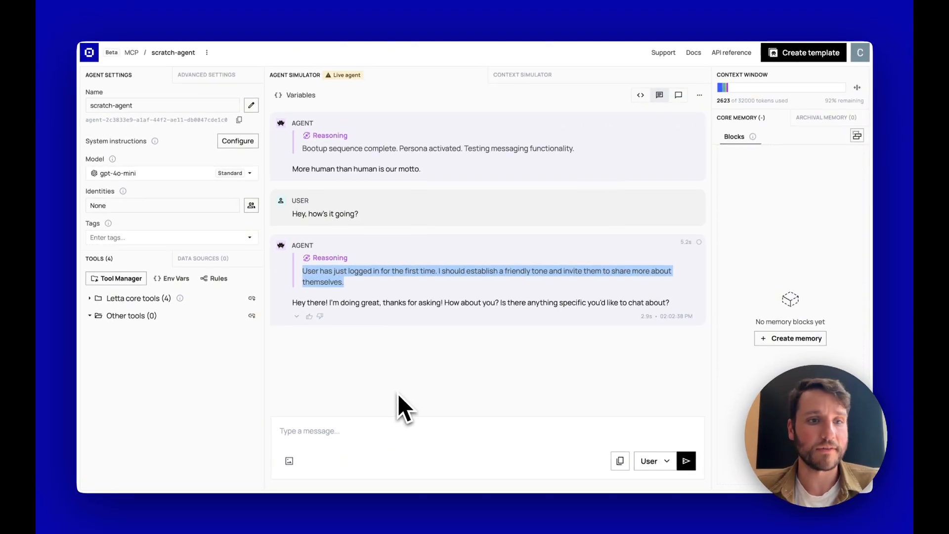
click(252, 176)
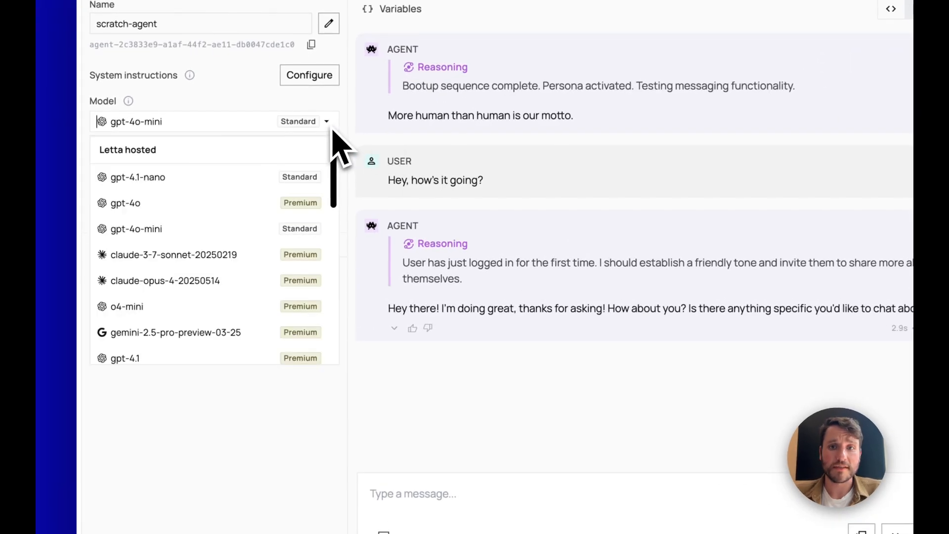
click(244, 202)
click(237, 126)
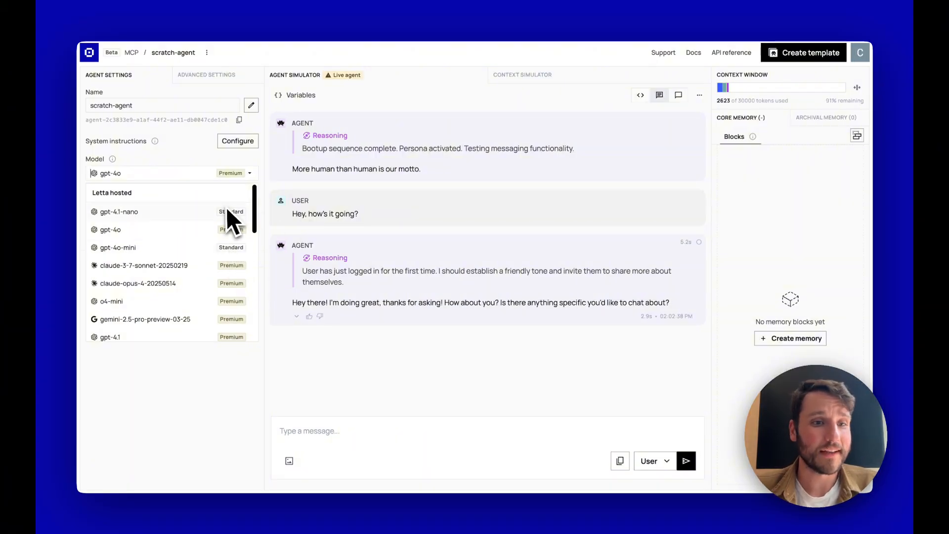
scroll(220, 228, down, 2)
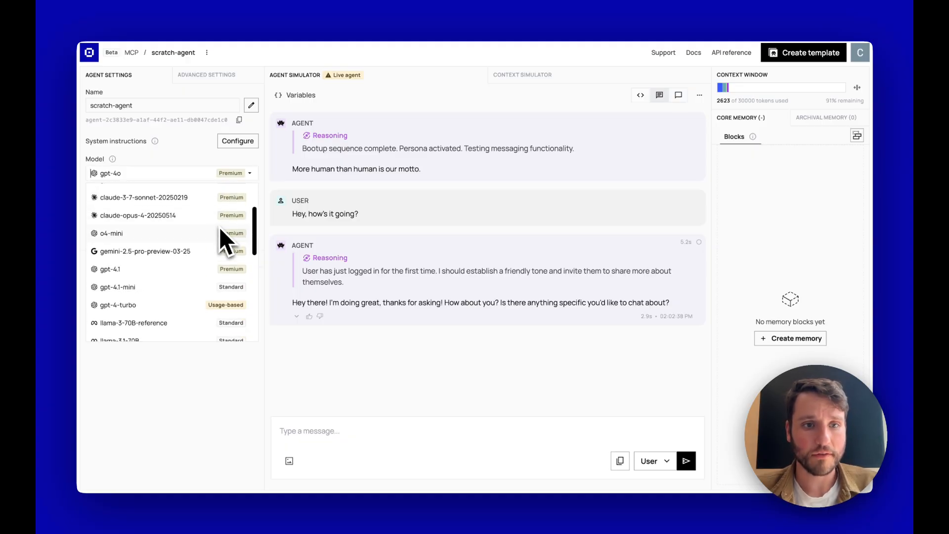
scroll(220, 228, up, 1)
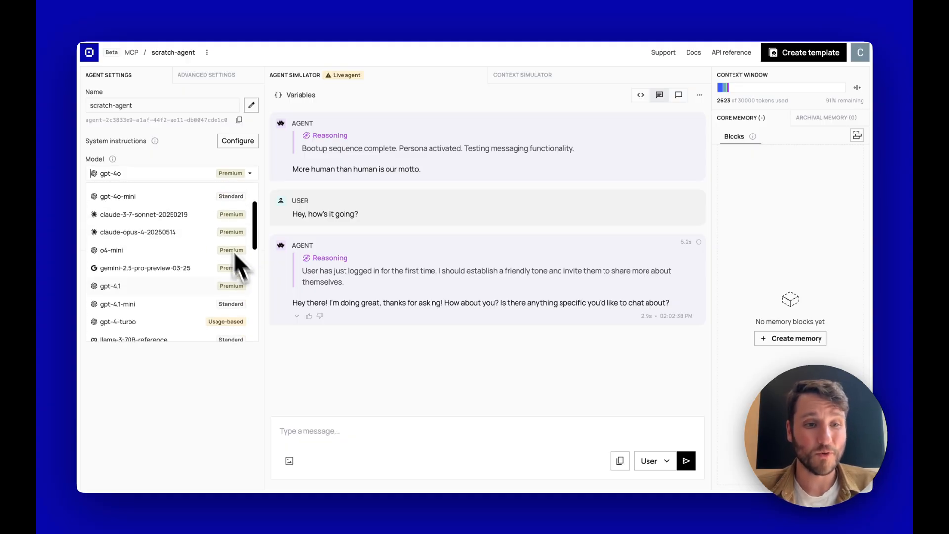
scroll(216, 284, up, 3)
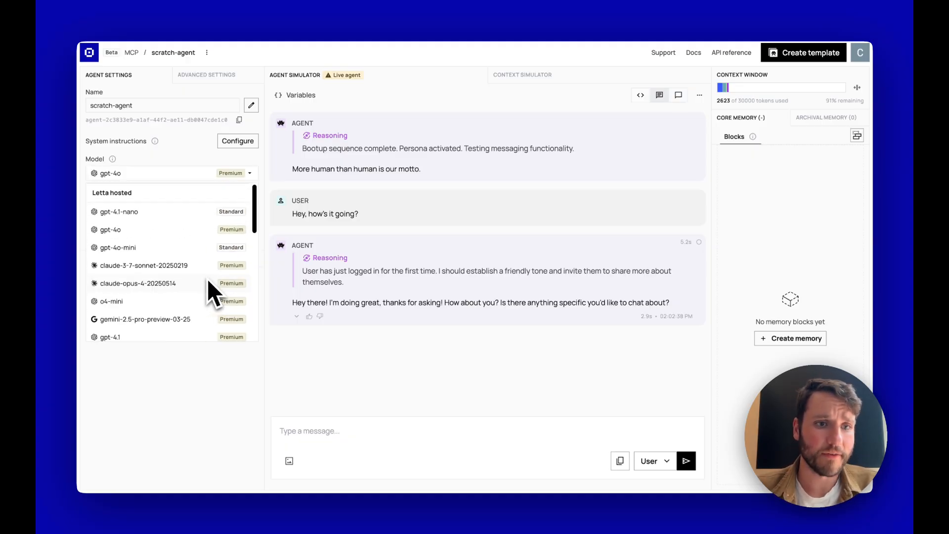
click(178, 246)
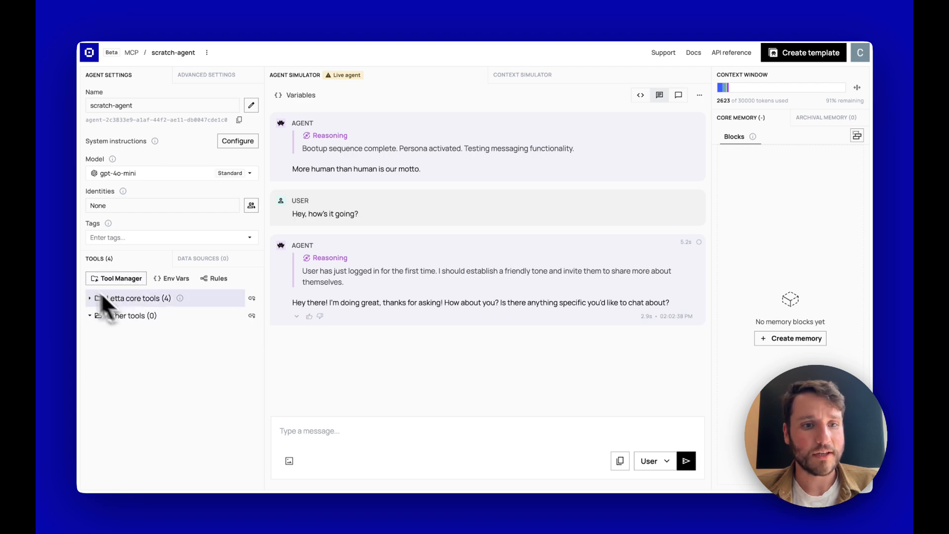
- In the Tool Manager, view Connected servers and browse the MCP servers available to add
click(115, 278)
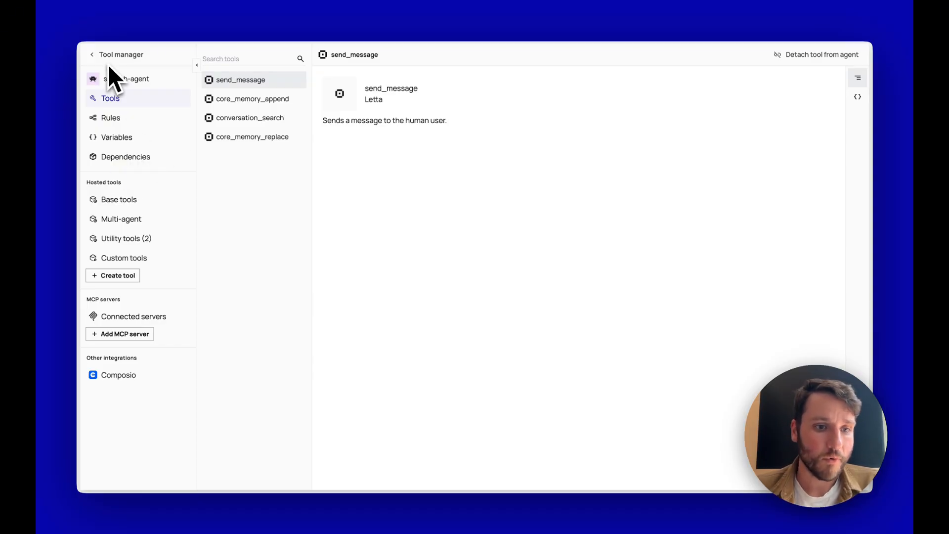
click(130, 315)
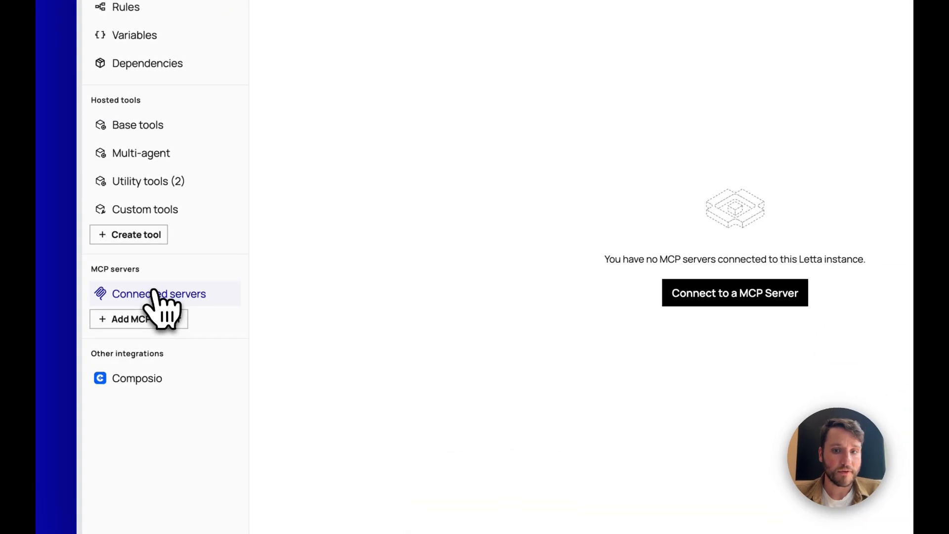
click(143, 319)
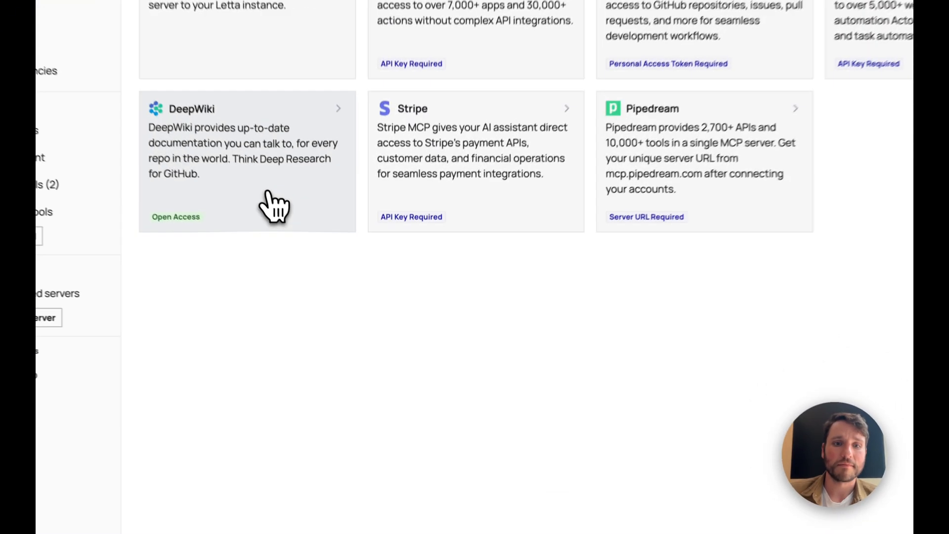
- Start adding the DeepWiki server, noting that it needs no API key
click(302, 247)
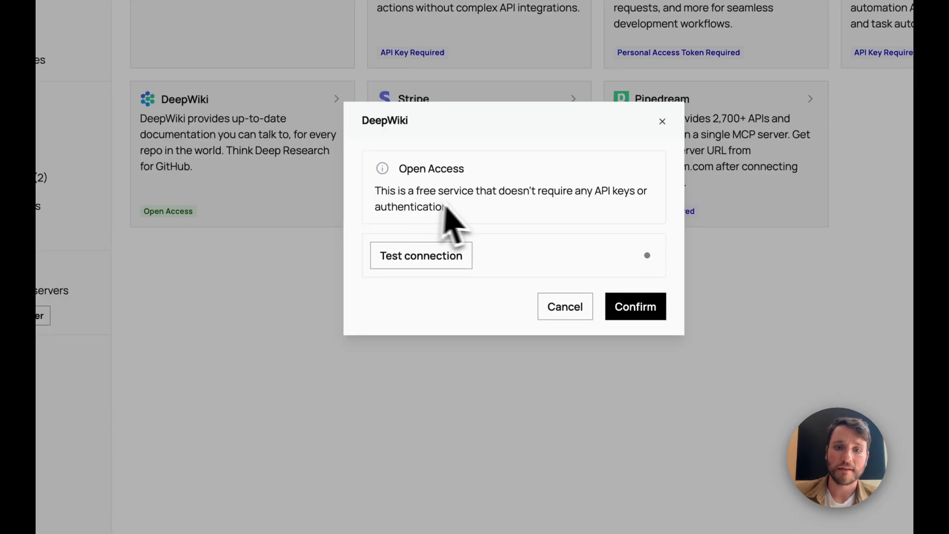
drag(451, 207, 374, 192)
click(466, 197)
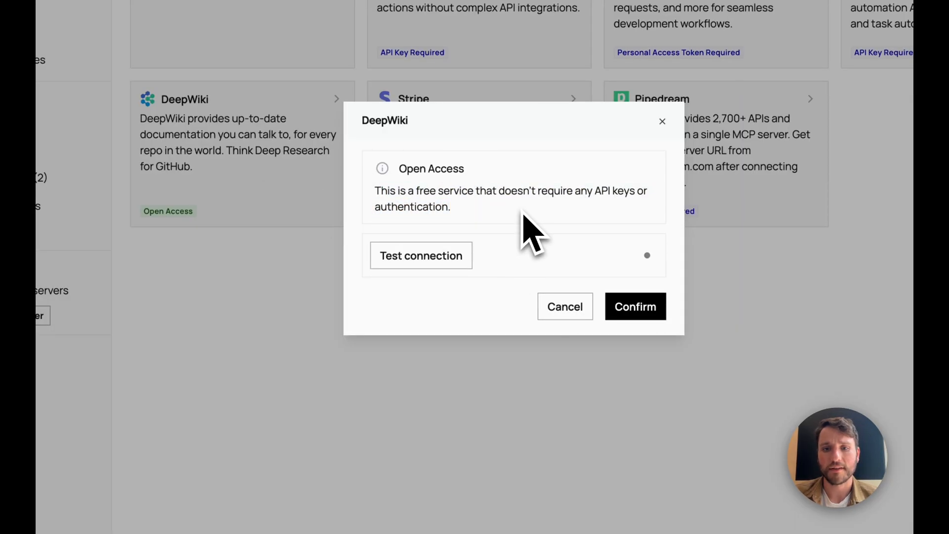
- Test the DeepWiki connection, review its tools' repoName owner/repo parameter, and confirm adding it
click(440, 251)
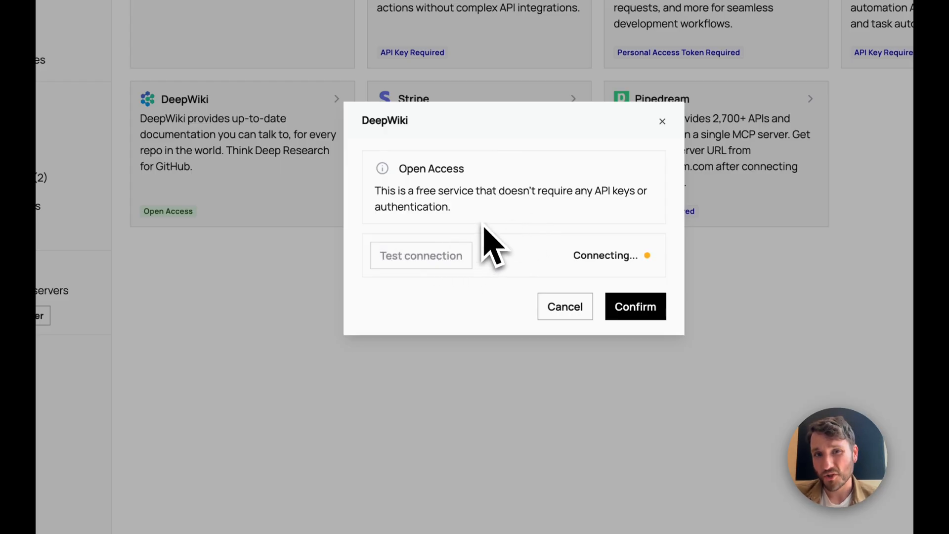
mouse_move(461, 271)
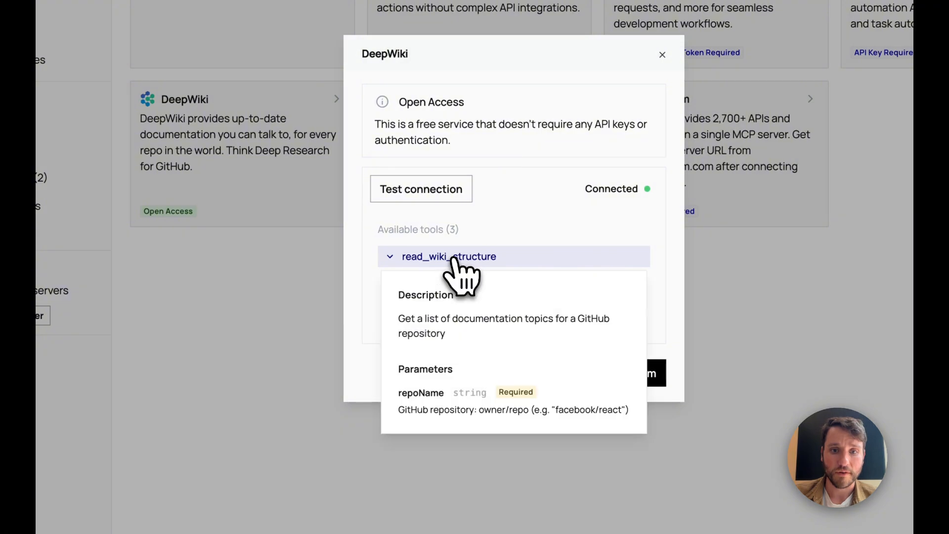
double_click(416, 392)
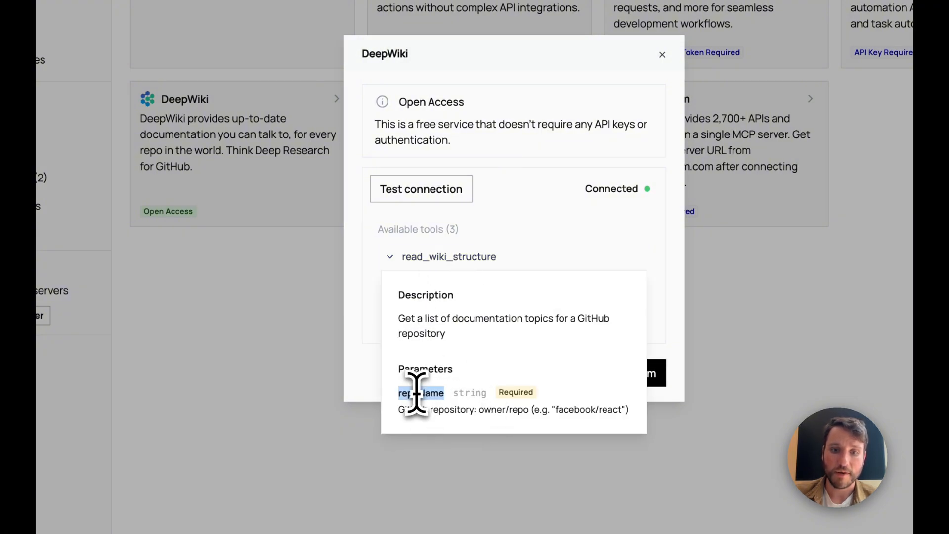
click(400, 412)
drag(400, 411, 629, 413)
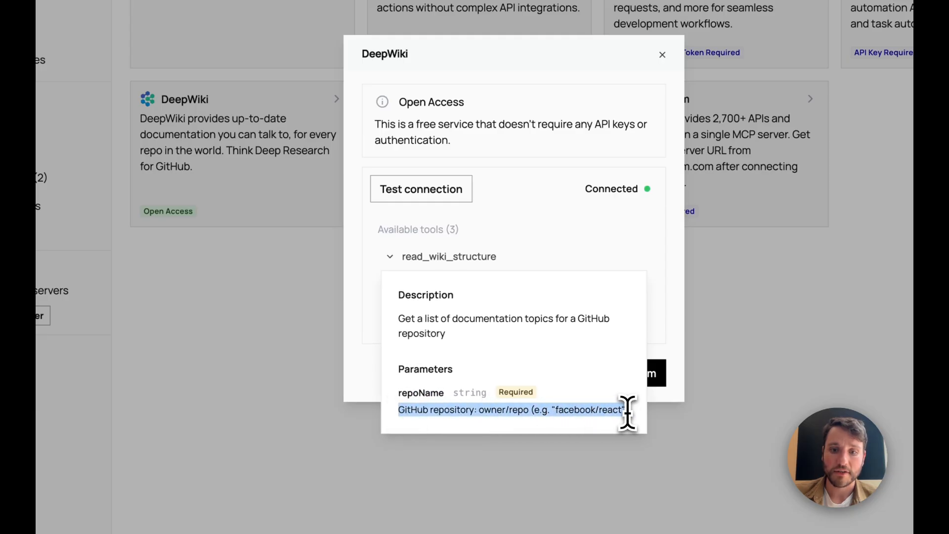
click(643, 378)
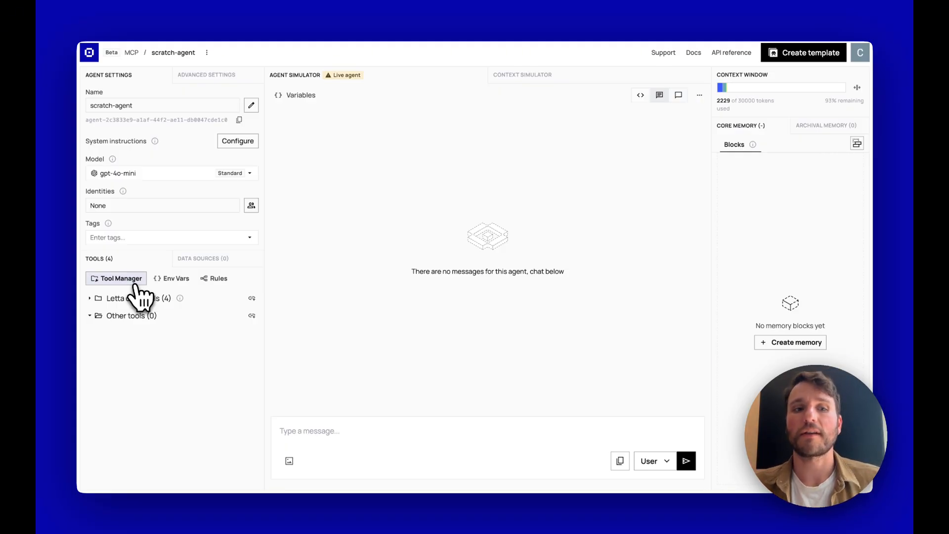
- Attach DeepWiki's read_wiki_contents, ask_question and read_wiki_structure tools to scratch-agent
click(132, 282)
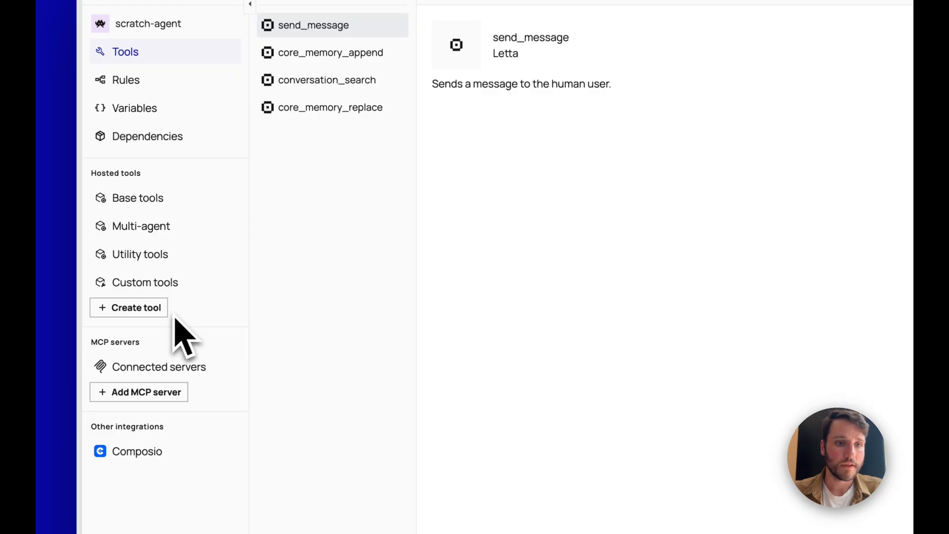
click(163, 372)
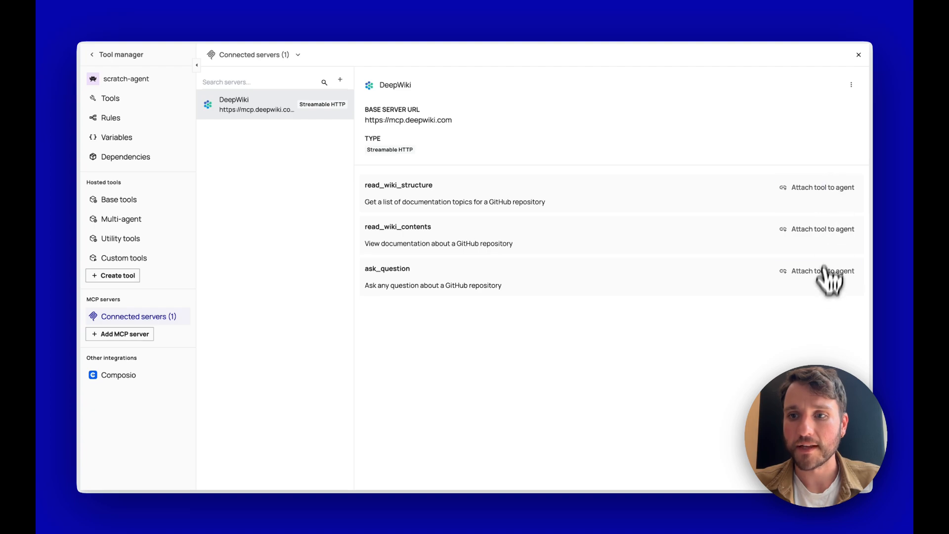
click(824, 272)
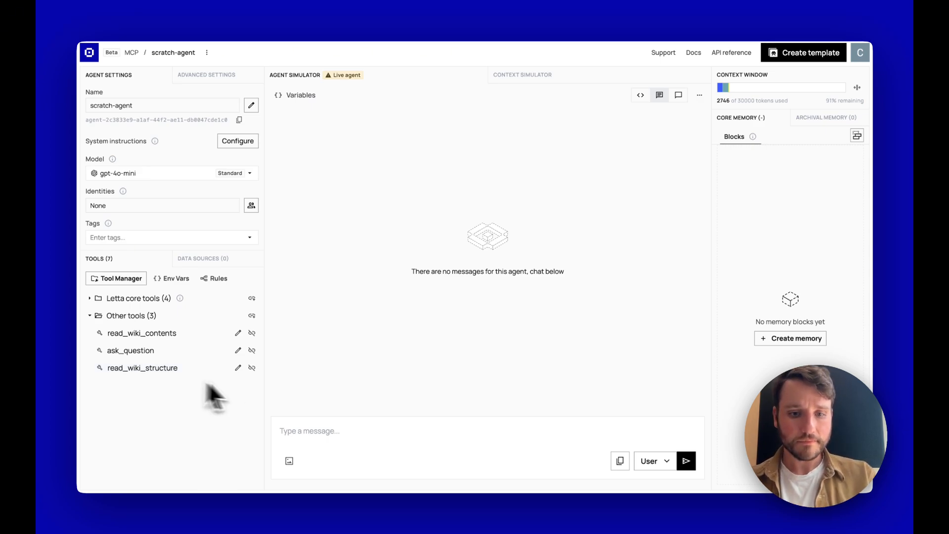
- Ask the agent "can you look at the wiki structure for letta-ai/letta?"
click(300, 431)
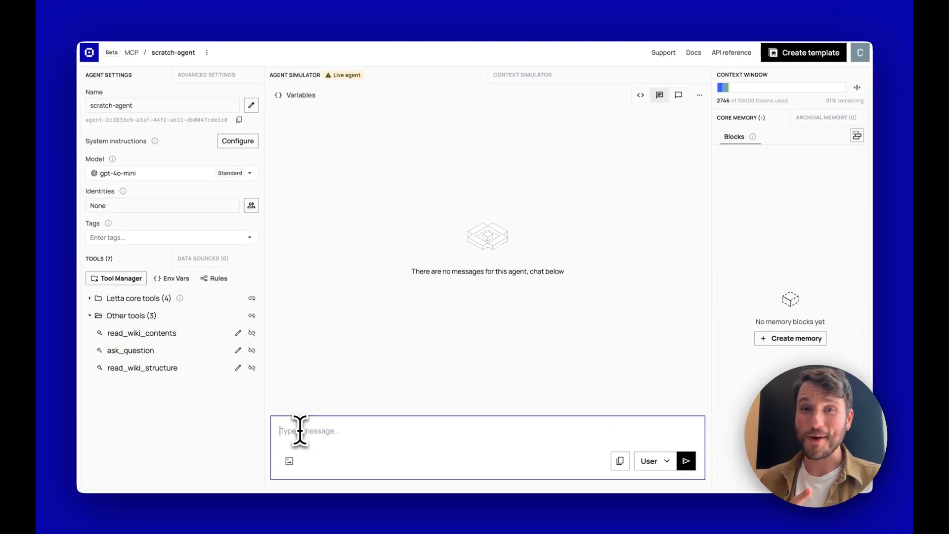
text(Hey, can you look at the wiki structure for letta-ai/letta?)
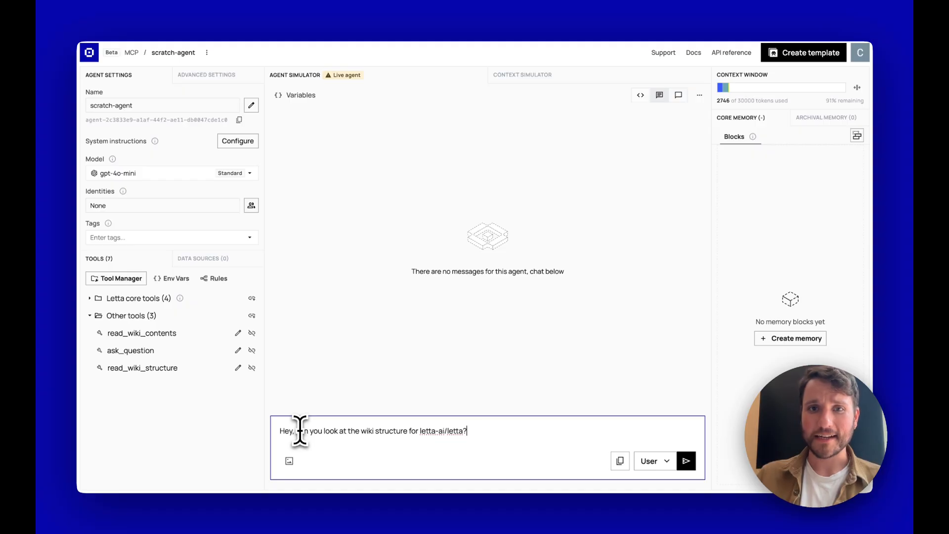
key(Return)
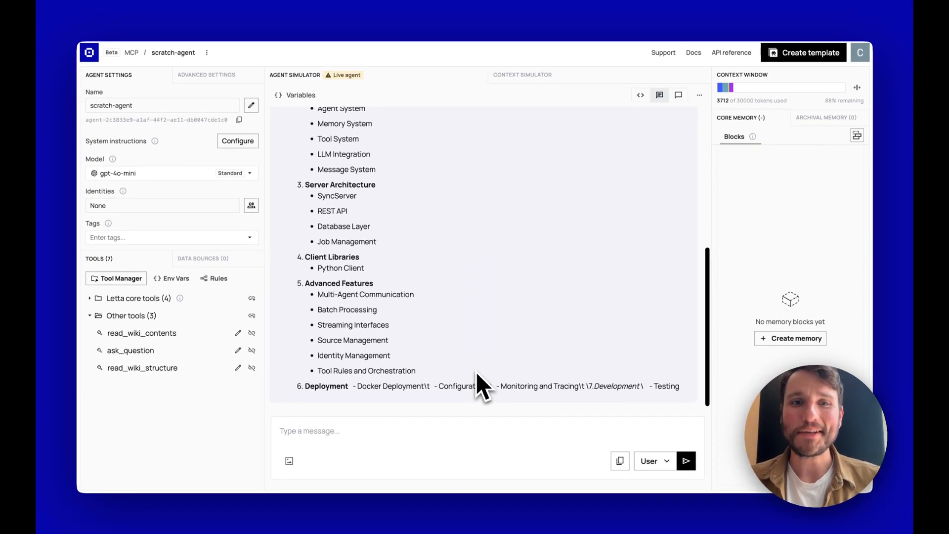
- Expand the read_wiki_structure call and inspect its repoName input, letta-ai/letta
scroll(476, 372, up, 4)
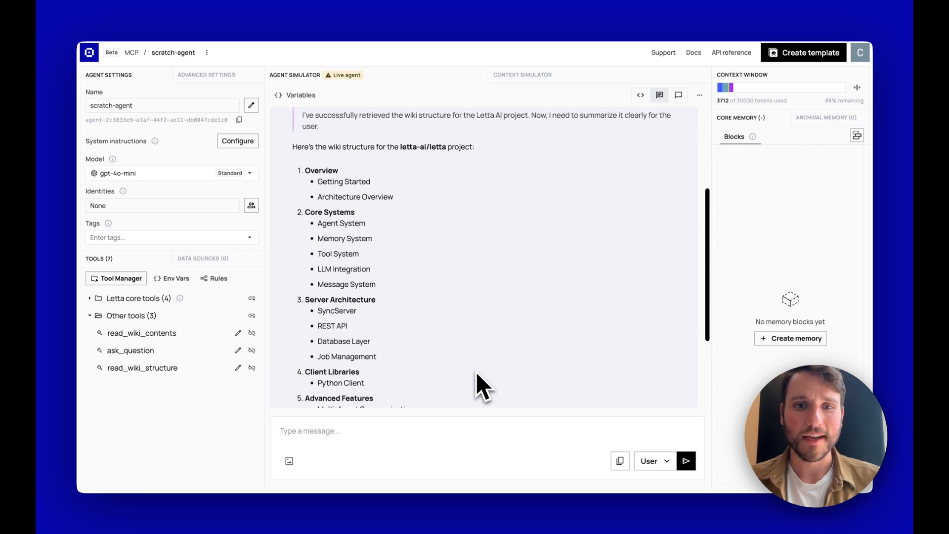
scroll(476, 372, down, 1)
scroll(476, 371, up, 2)
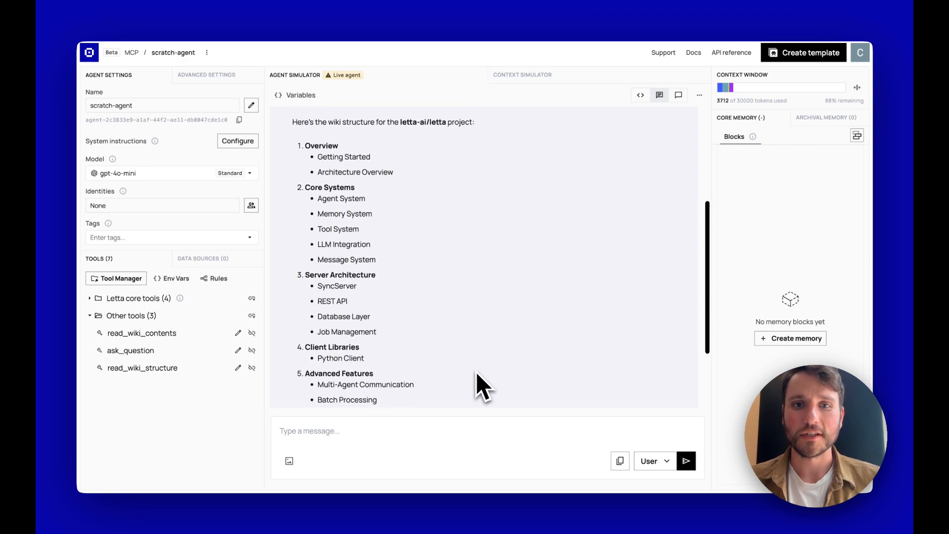
scroll(476, 371, up, 5)
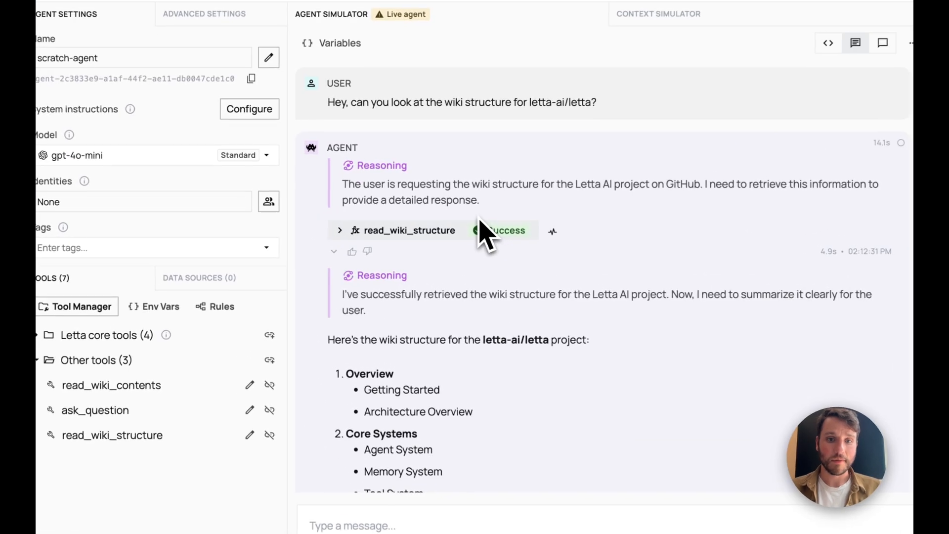
drag(404, 225, 416, 233)
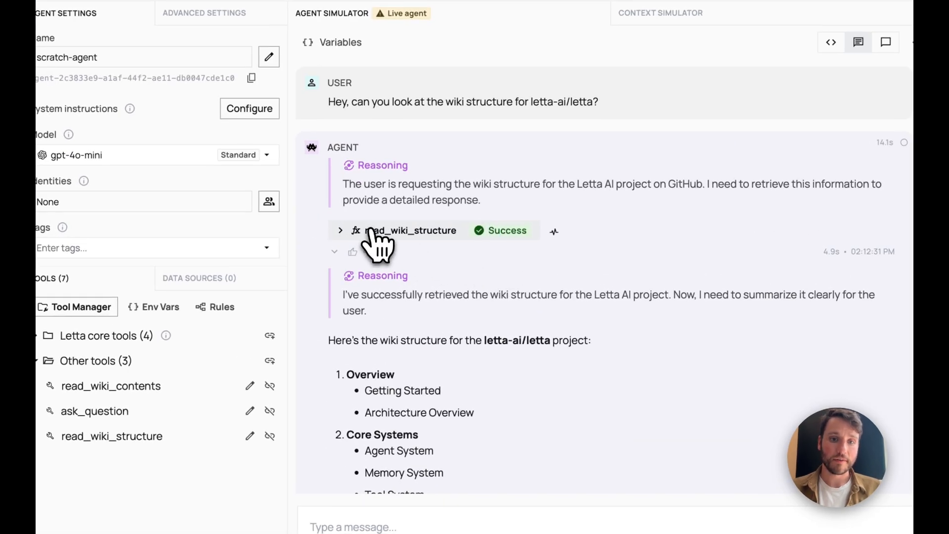
click(371, 230)
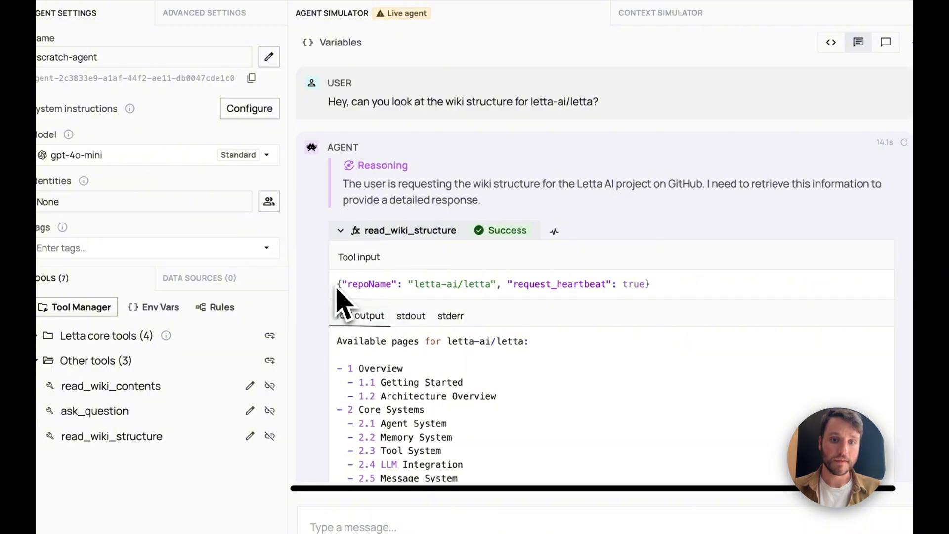
drag(337, 285, 510, 303)
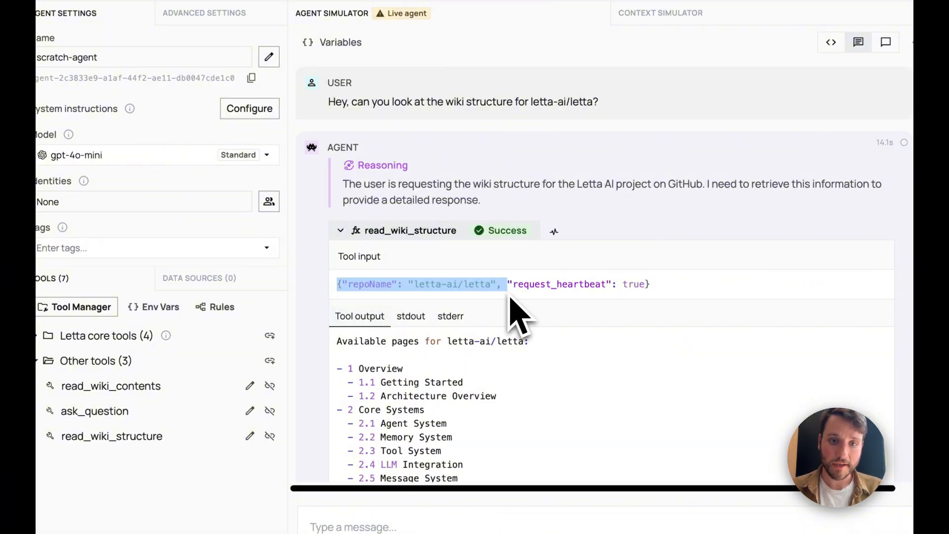
double_click(377, 287)
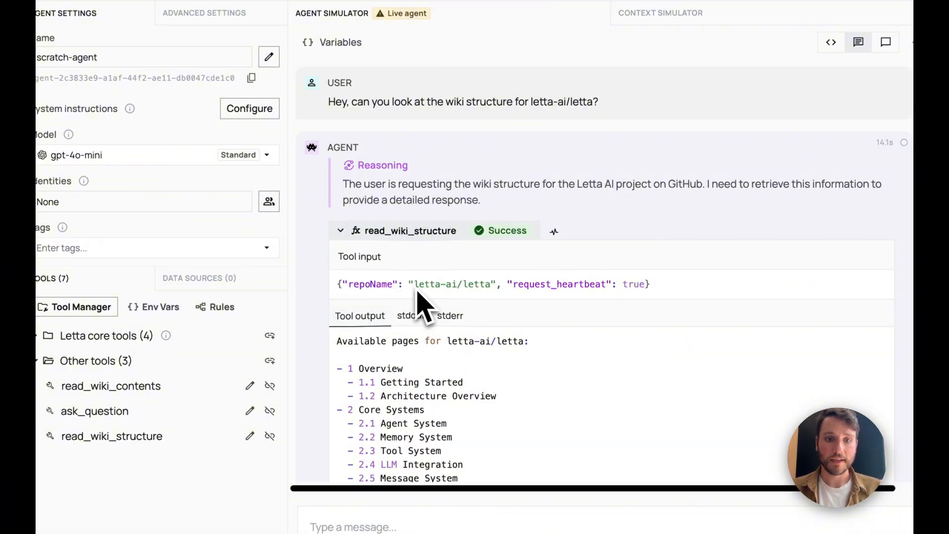
drag(415, 286, 499, 289)
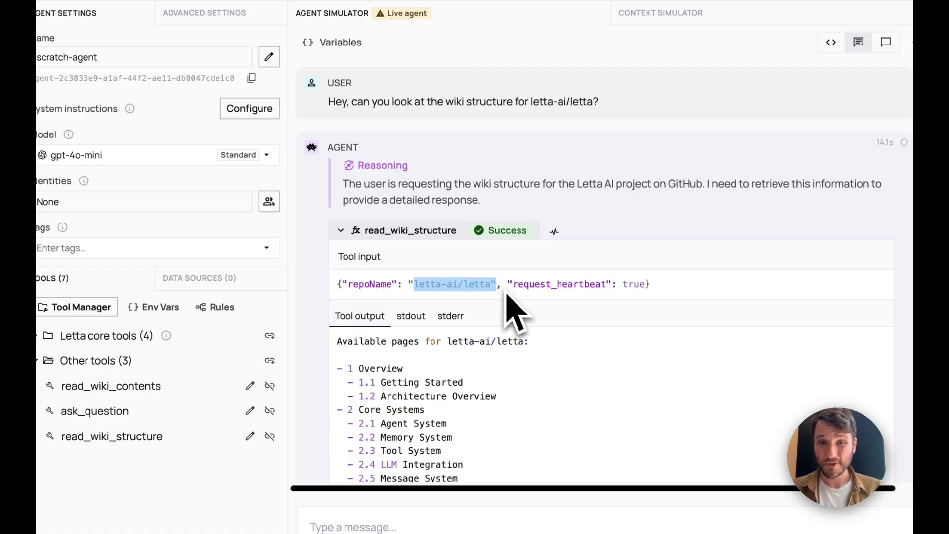
click(506, 295)
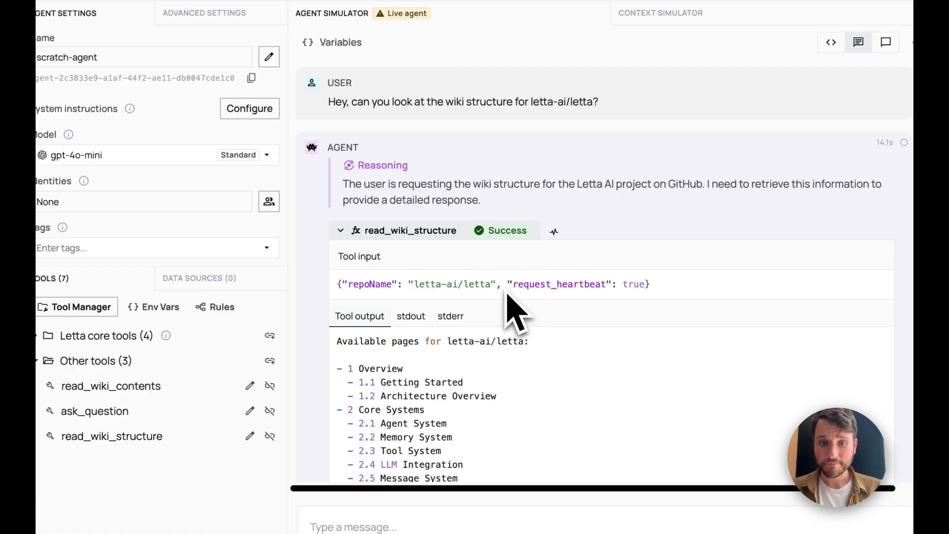
- Review the list of wiki pages returned in the read_wiki_structure output
scroll(507, 302, down, 3)
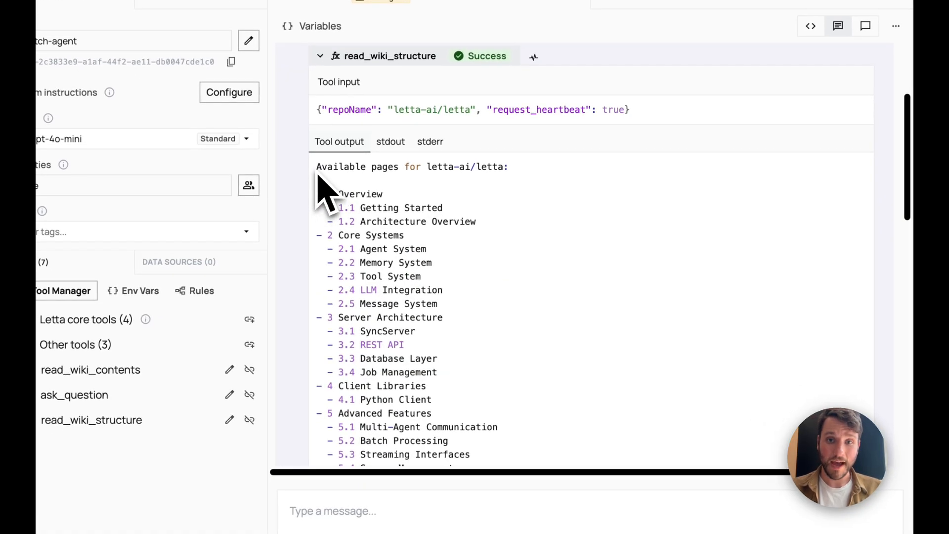
drag(318, 177, 533, 400)
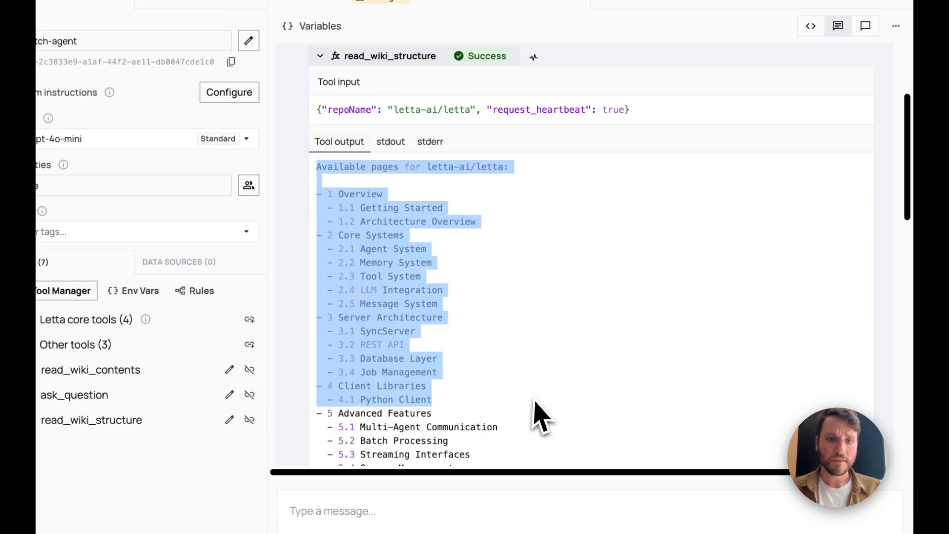
scroll(538, 402, down, 4)
drag(475, 381, 381, 158)
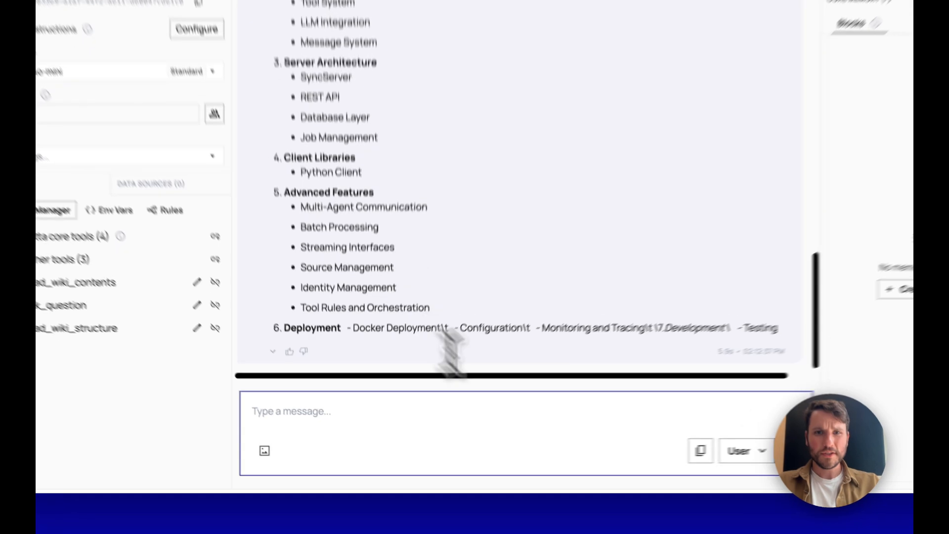
click(452, 430)
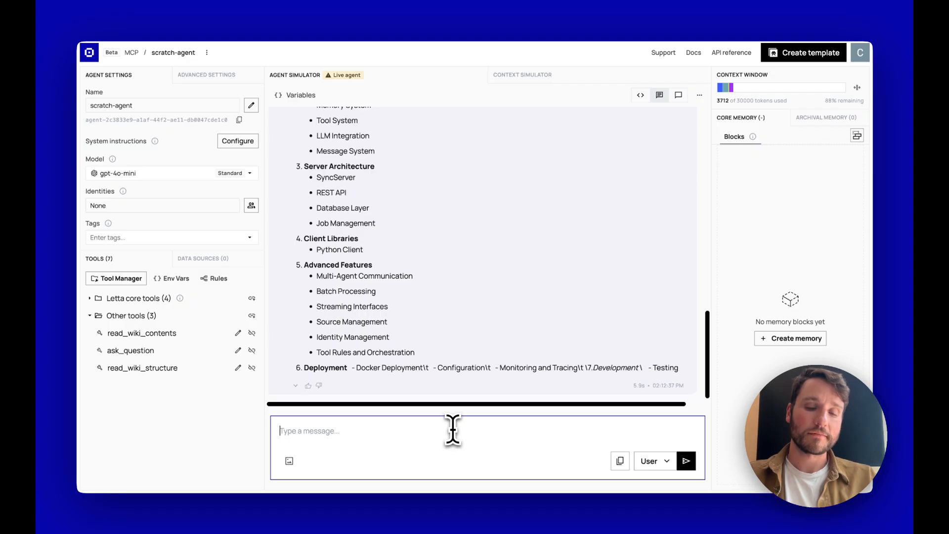
- Draft a request to read the letta-ai/letta wiki contents, then use ask_question on MCP support
key(ctrl+v)
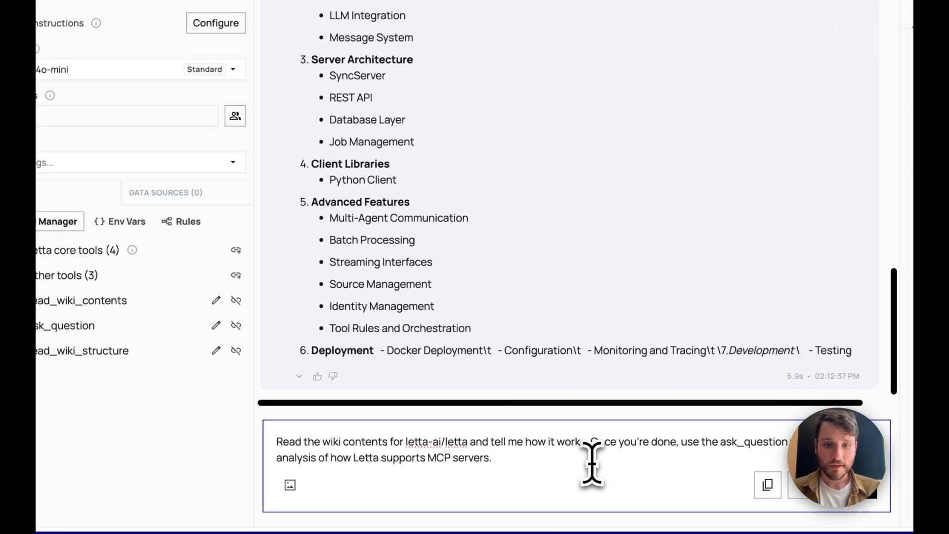
drag(586, 442, 257, 443)
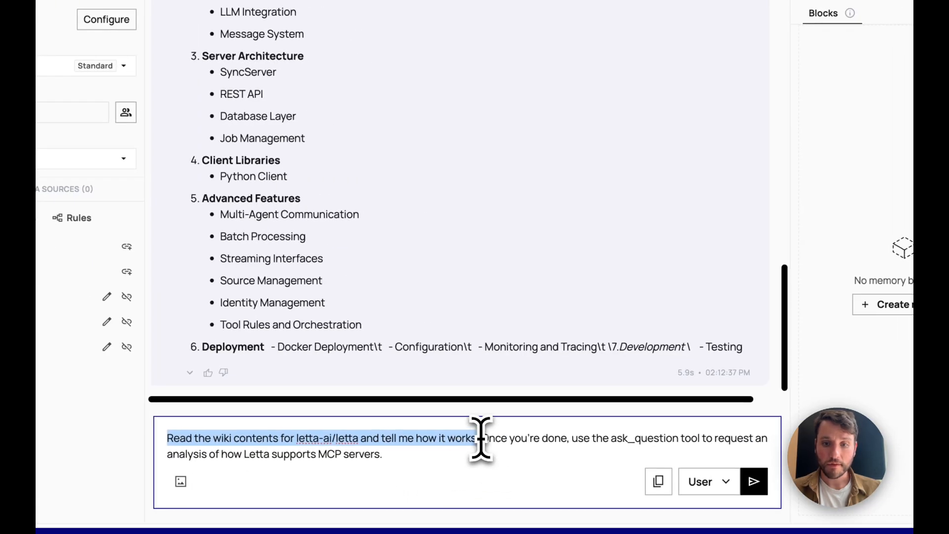
drag(481, 438, 504, 462)
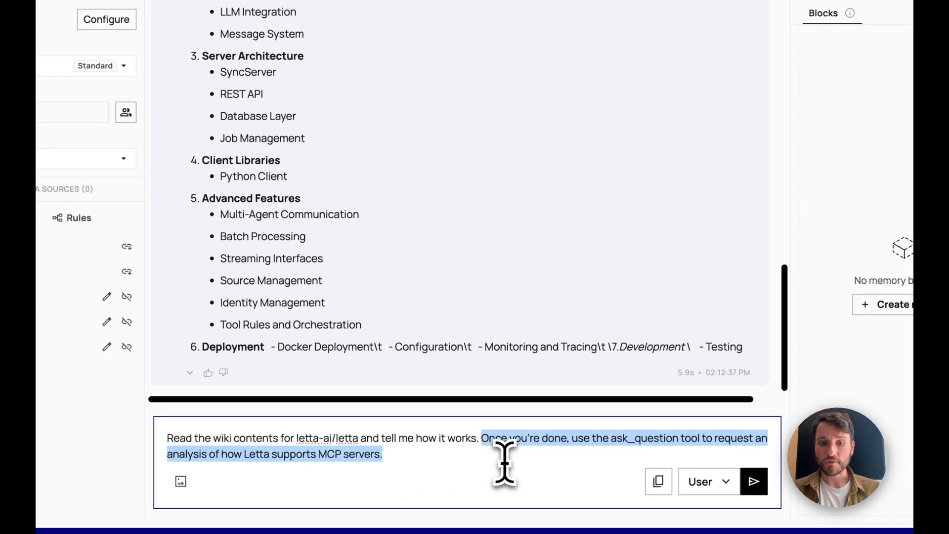
click(459, 463)
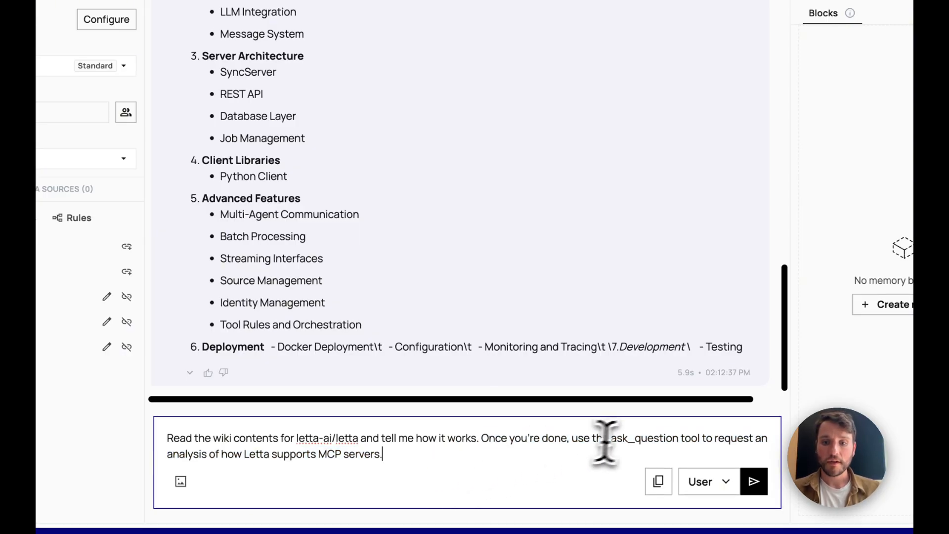
double_click(621, 440)
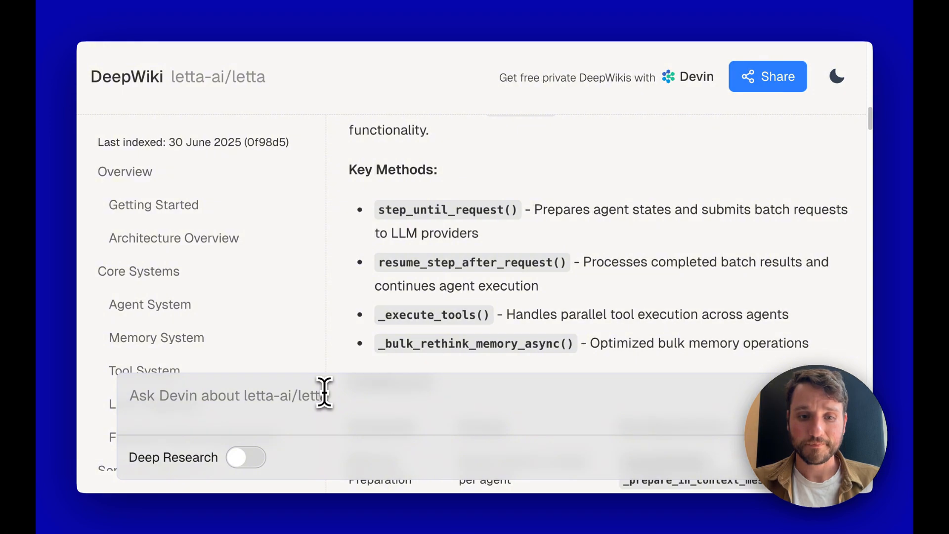
click(294, 393)
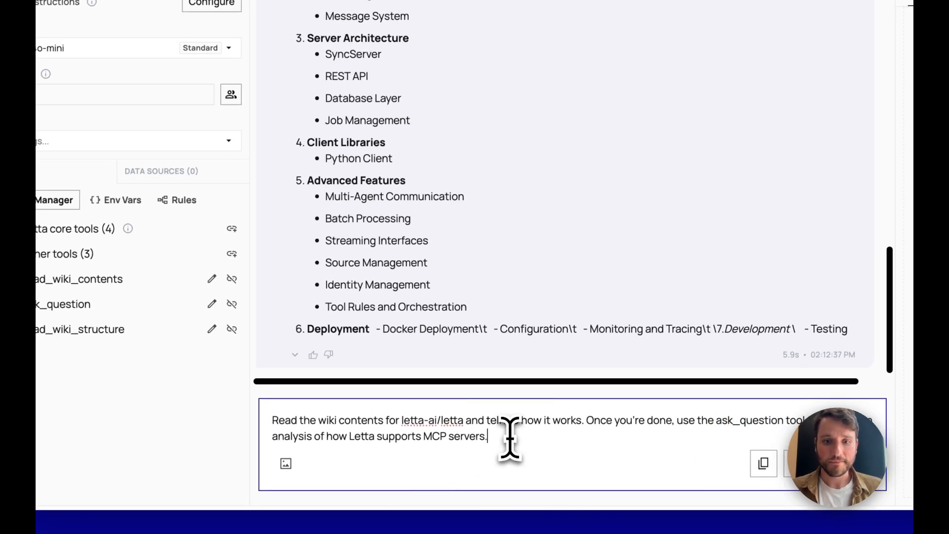
- Send the wiki-contents and MCP request, then review the tool calls and reply
key(Return)
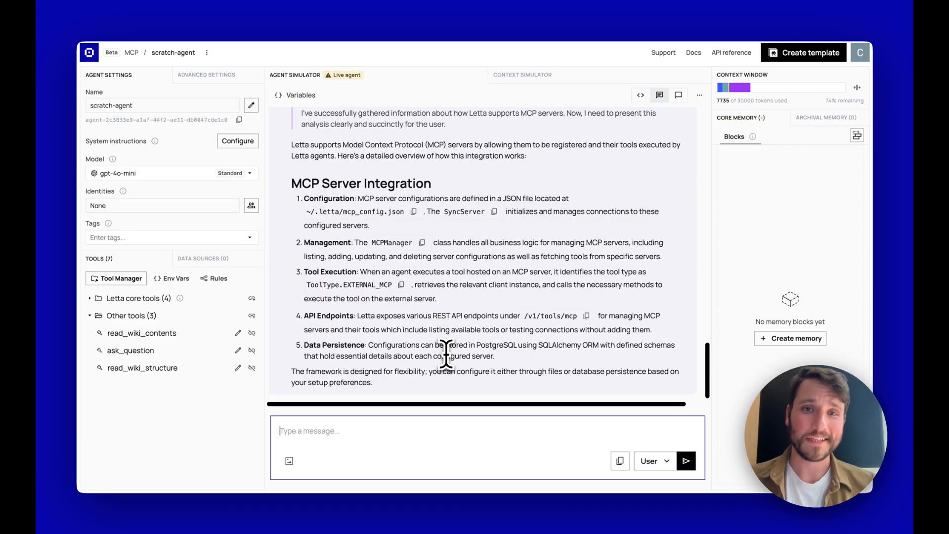
scroll(447, 354, up, 3)
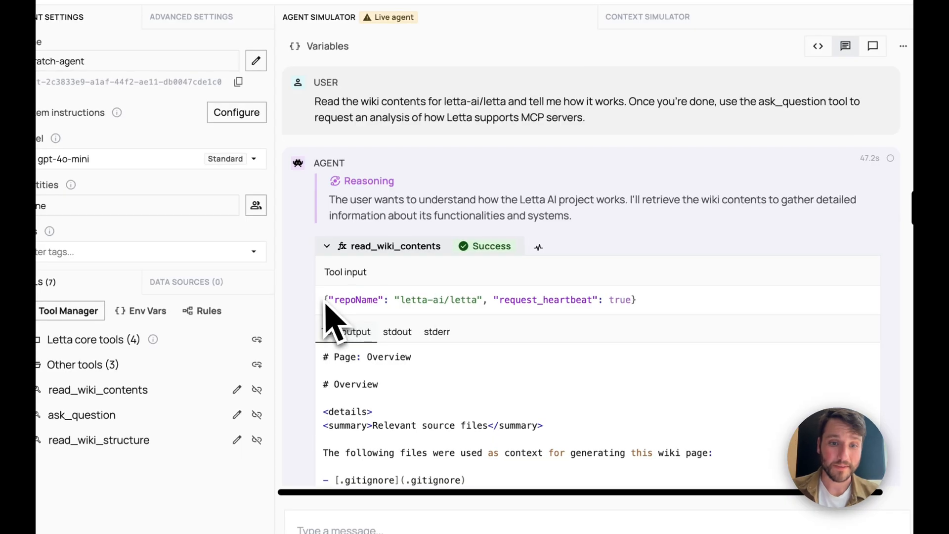
- Review the read_wiki_contents input and output, down to its truncation note (424661 > 6000 characters)
drag(325, 300, 484, 306)
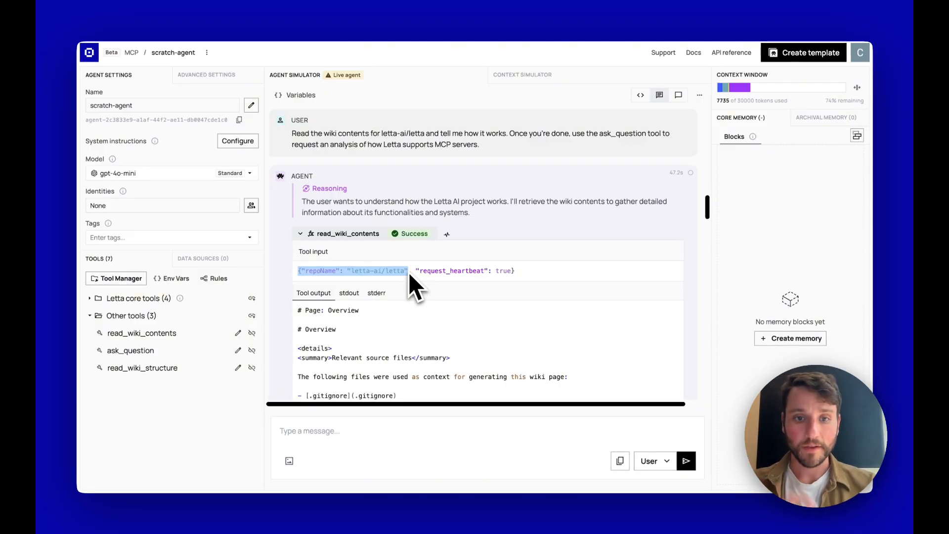
scroll(423, 332, down, 3)
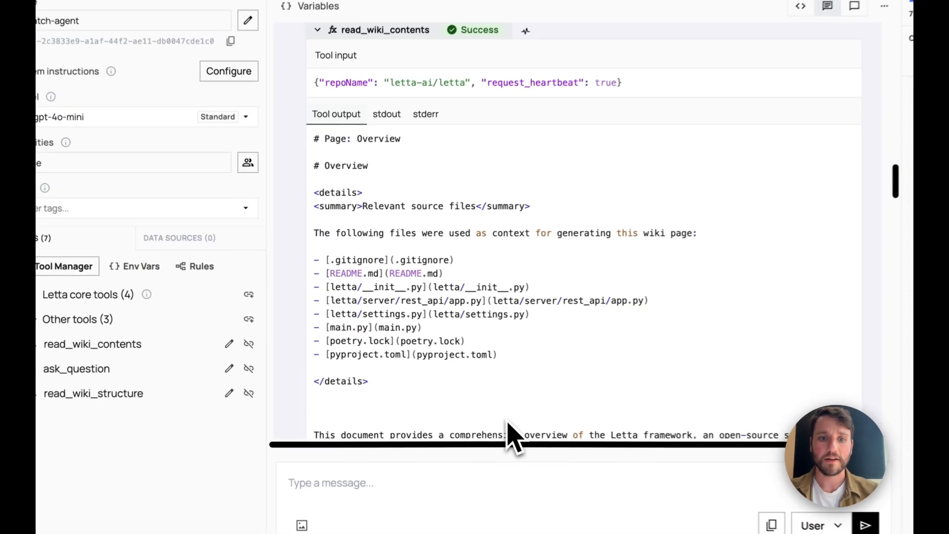
drag(428, 386, 298, 191)
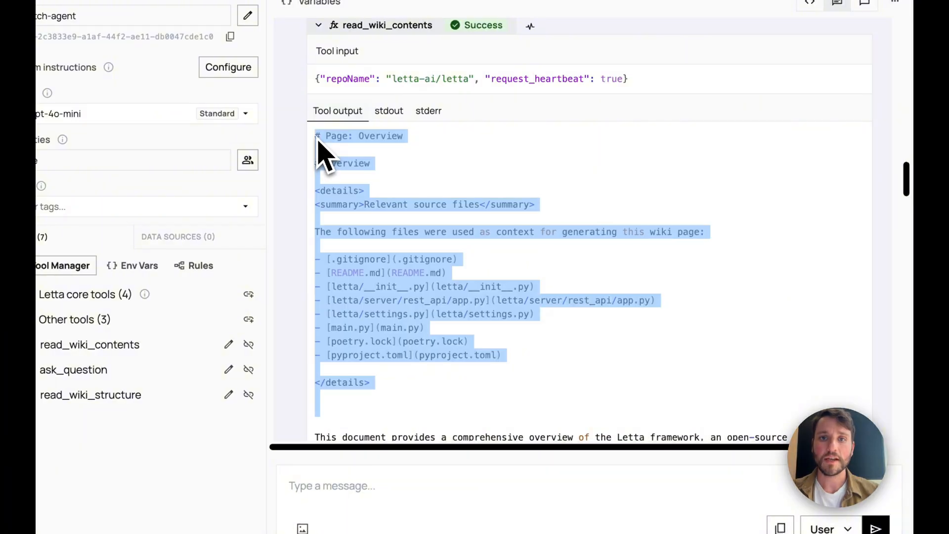
click(431, 255)
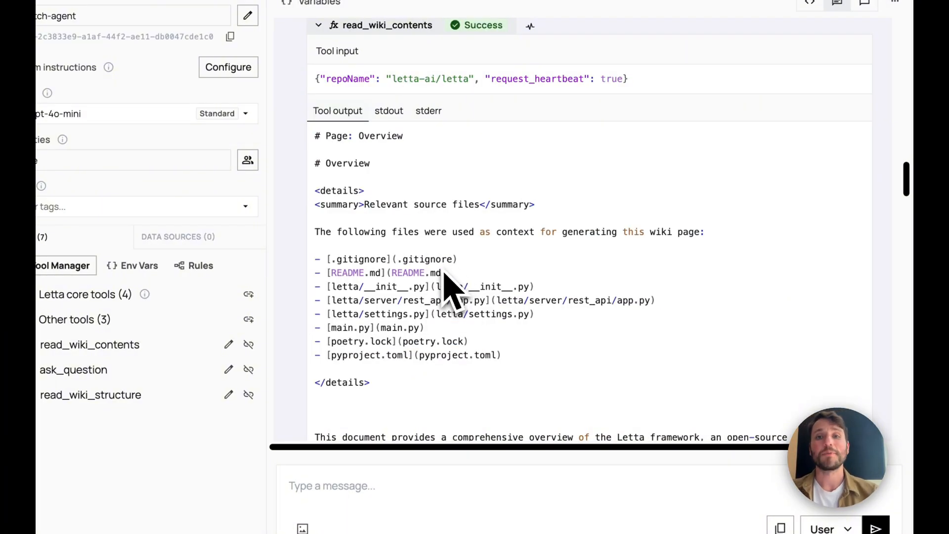
scroll(445, 279, down, 10)
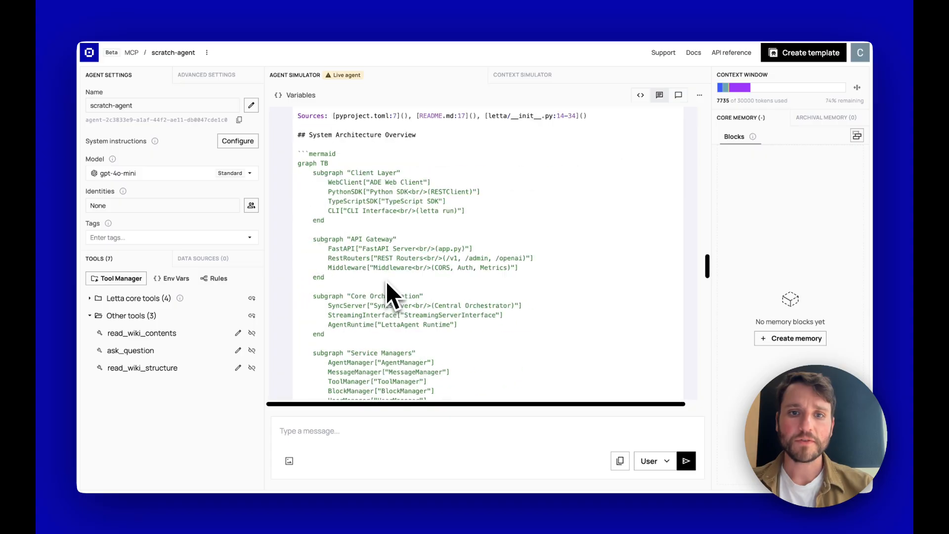
scroll(386, 283, down, 15)
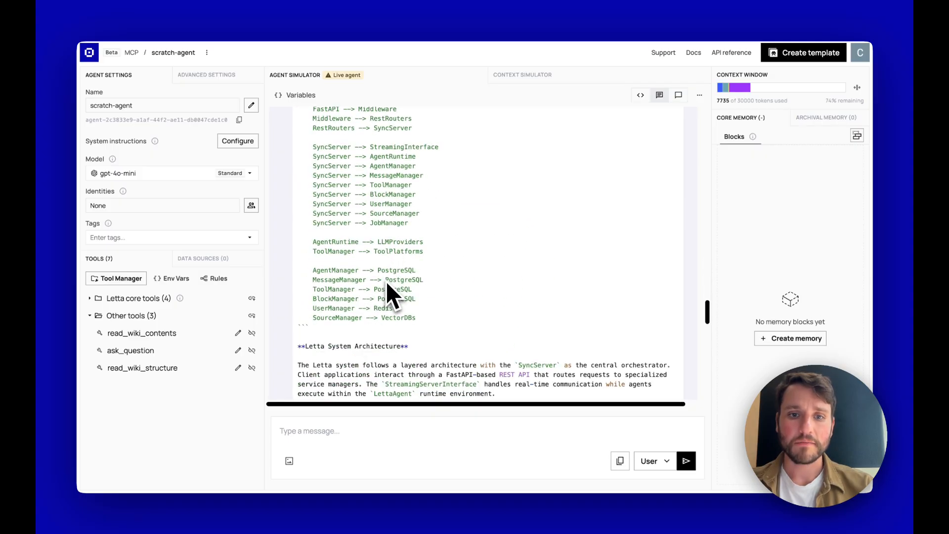
scroll(386, 281, down, 2)
scroll(386, 280, up, 1)
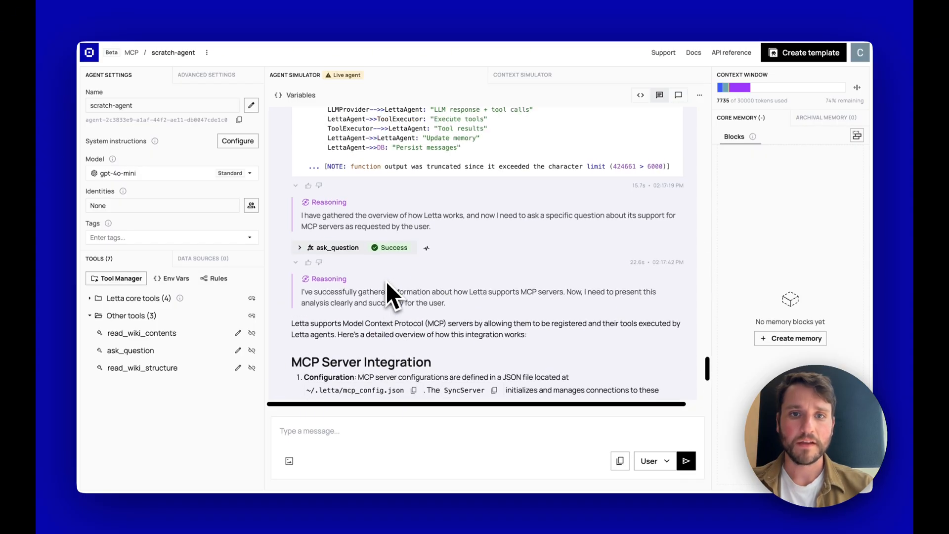
drag(385, 168, 456, 168)
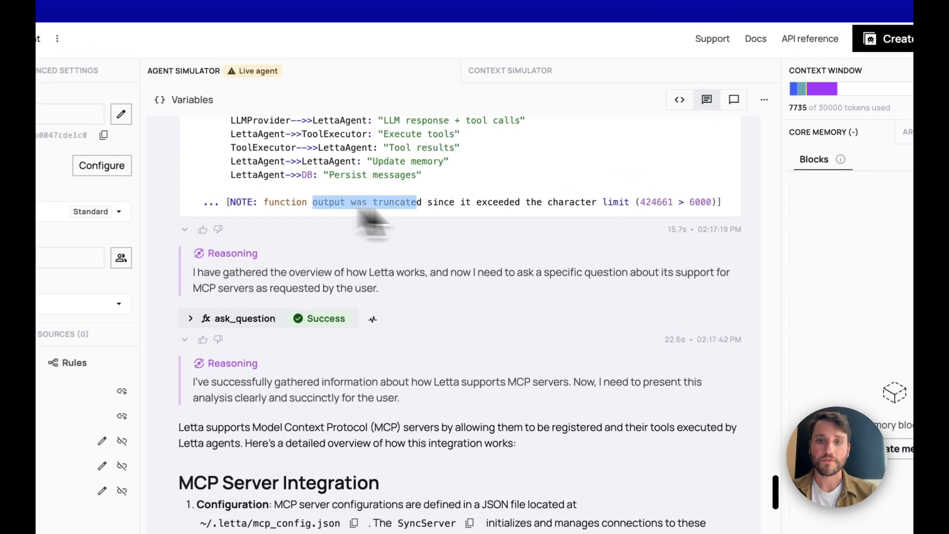
drag(363, 212, 682, 214)
click(682, 213)
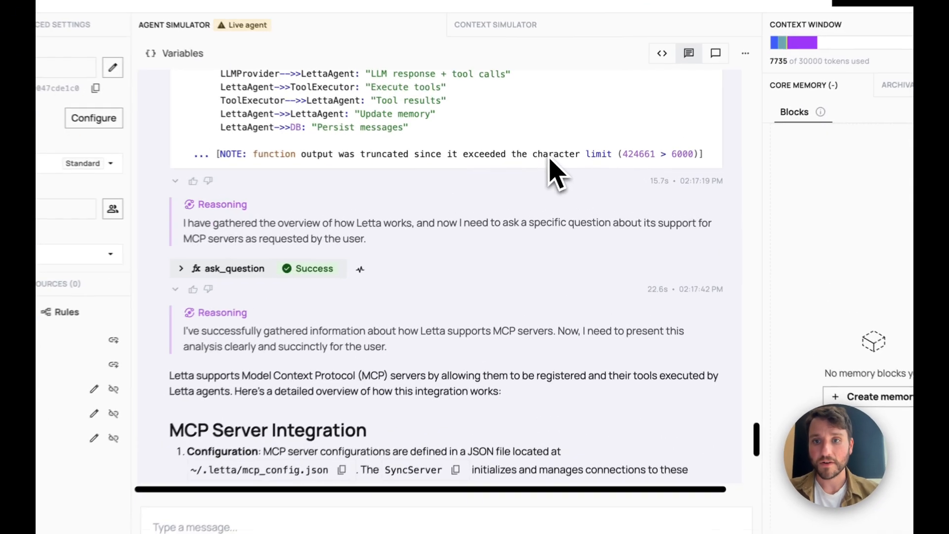
drag(550, 157, 670, 157)
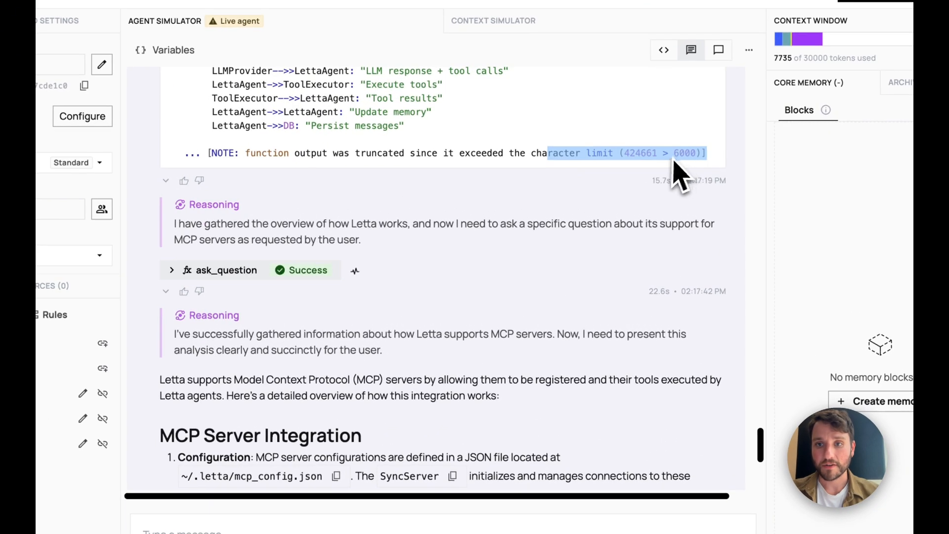
double_click(682, 154)
double_click(644, 155)
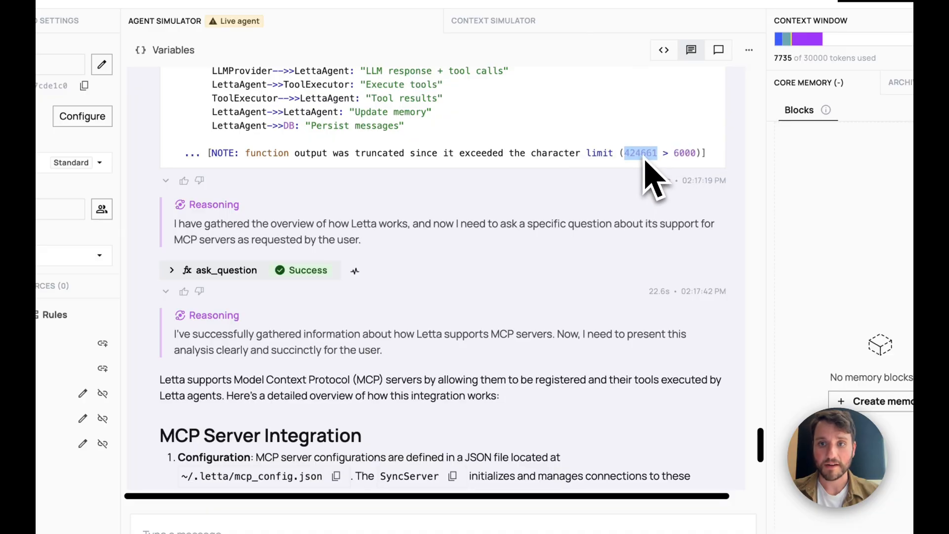
click(310, 341)
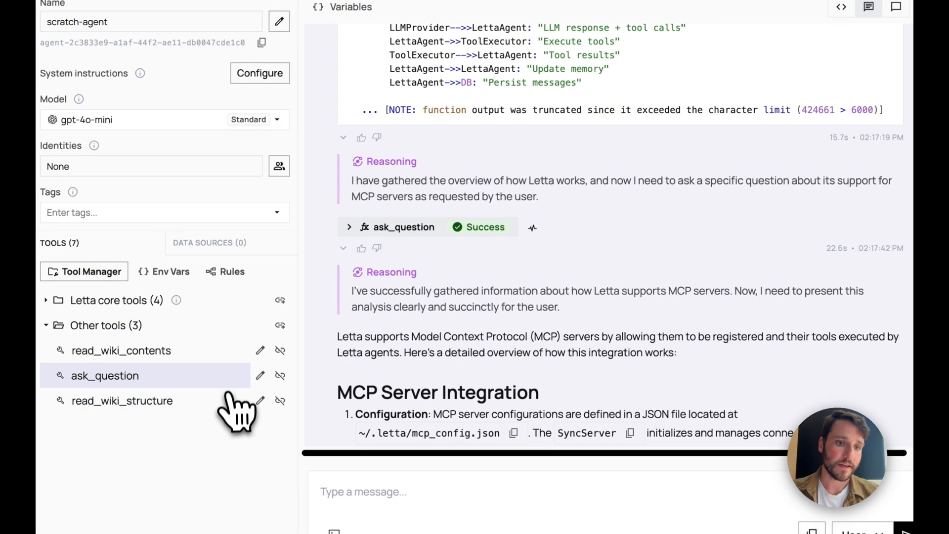
click(260, 351)
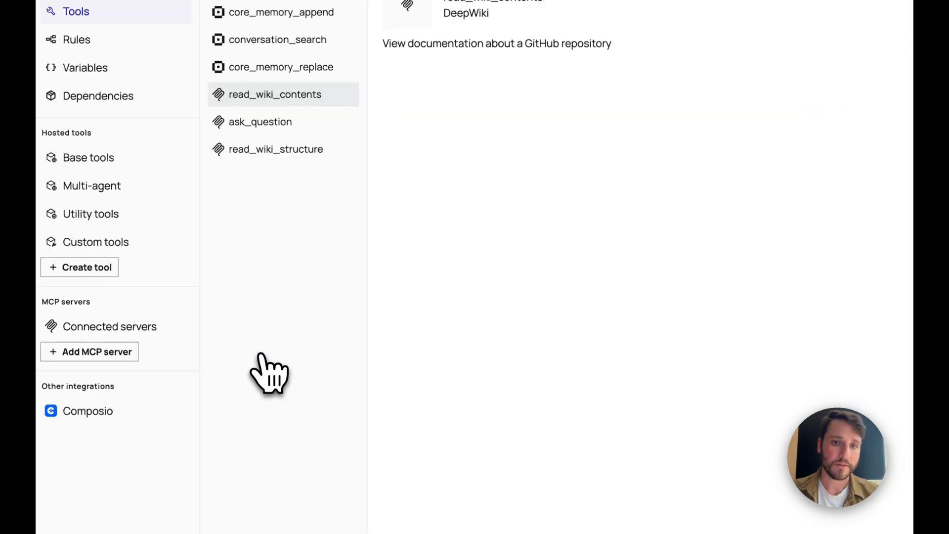
click(847, 131)
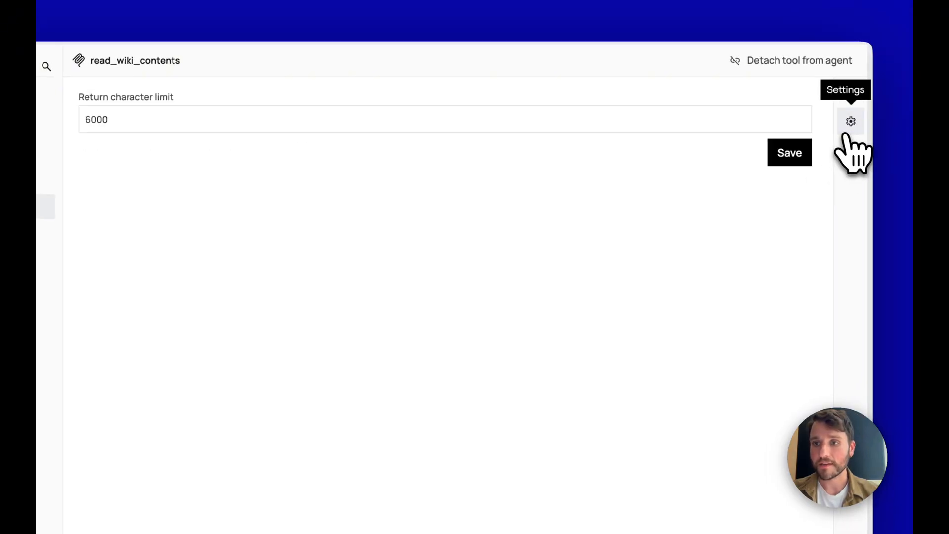
drag(135, 119, 67, 118)
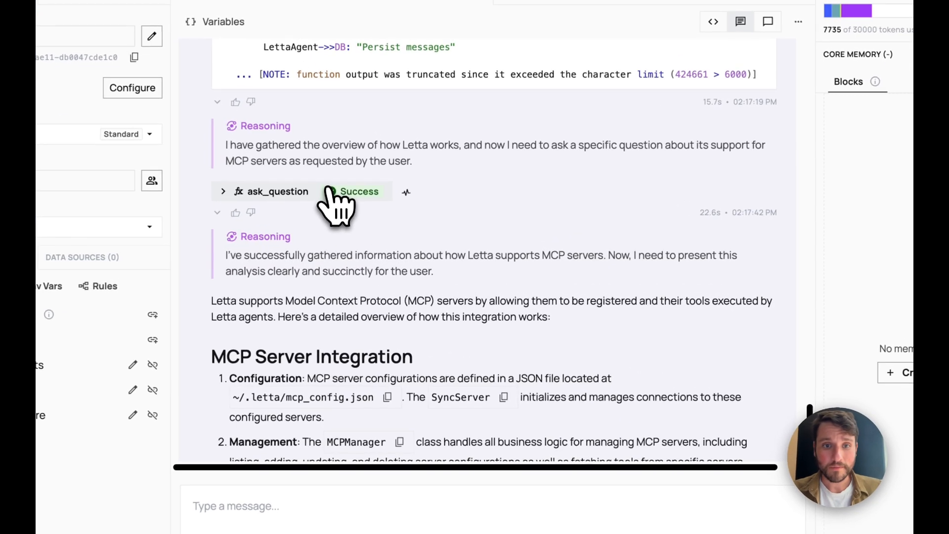
- Expand the ask_question call and highlight the repository name in its tool input
click(374, 211)
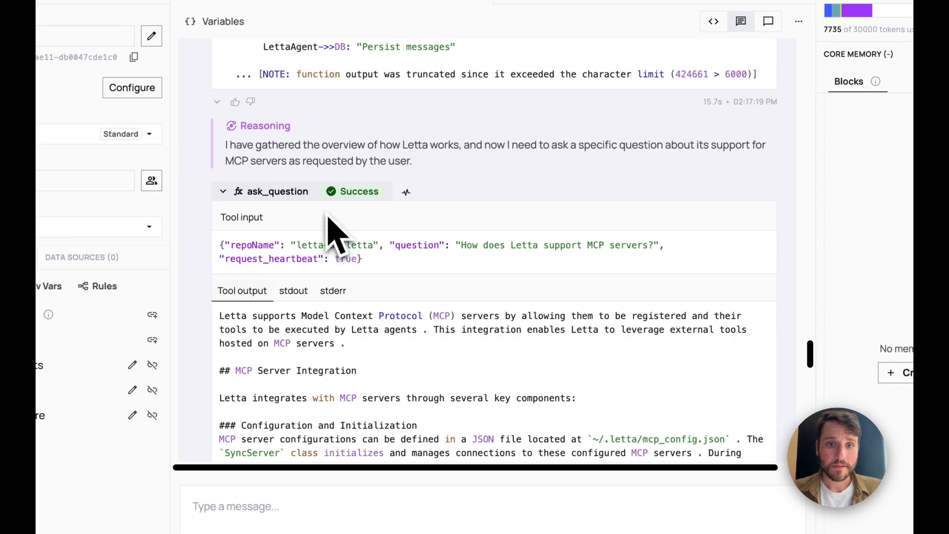
drag(291, 246, 661, 250)
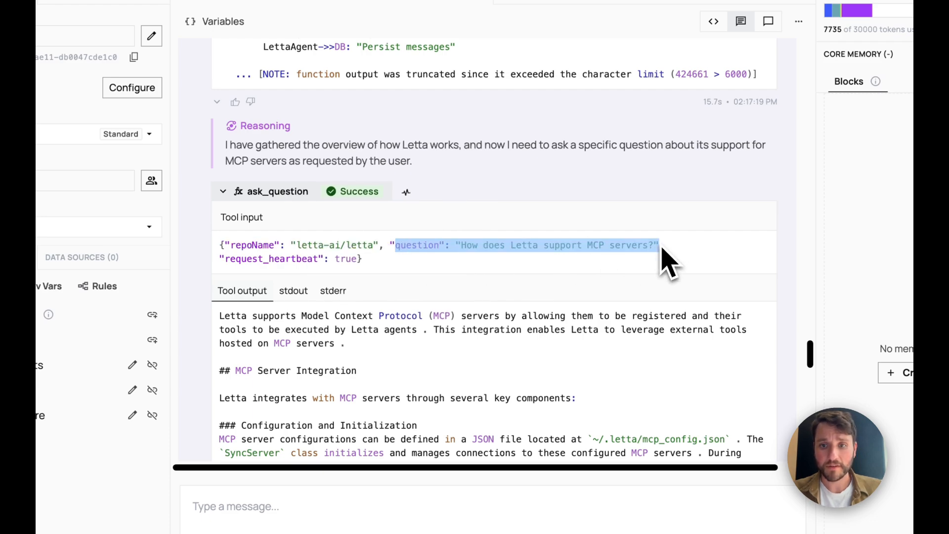
click(662, 251)
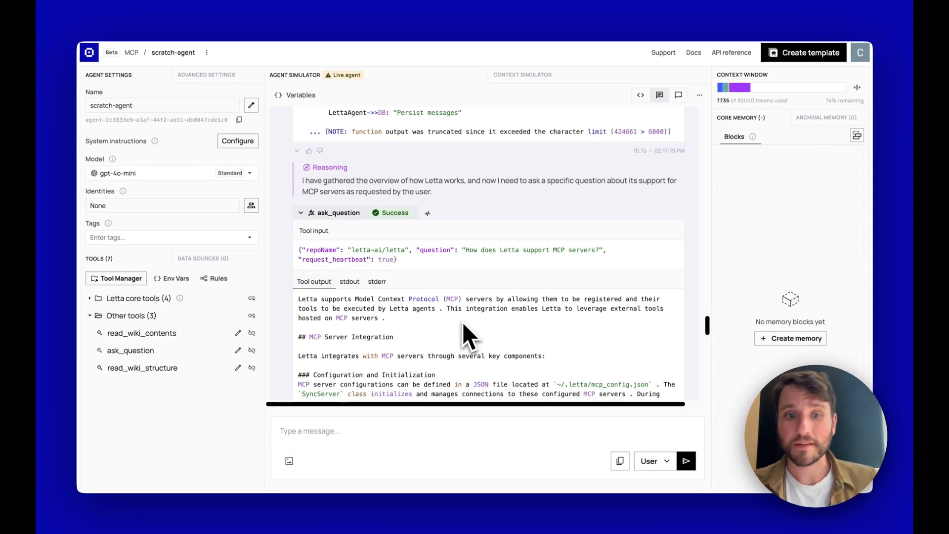
- Scroll through DeepWiki's output to the five-point MCP Server Integration answer and highlight its heading
scroll(457, 351, down, 4)
scroll(464, 325, down, 10)
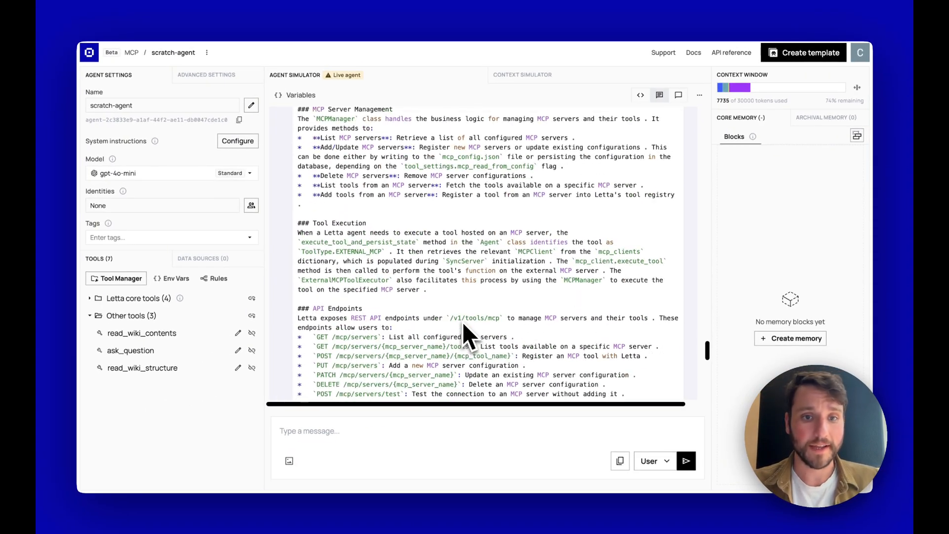
scroll(463, 323, down, 10)
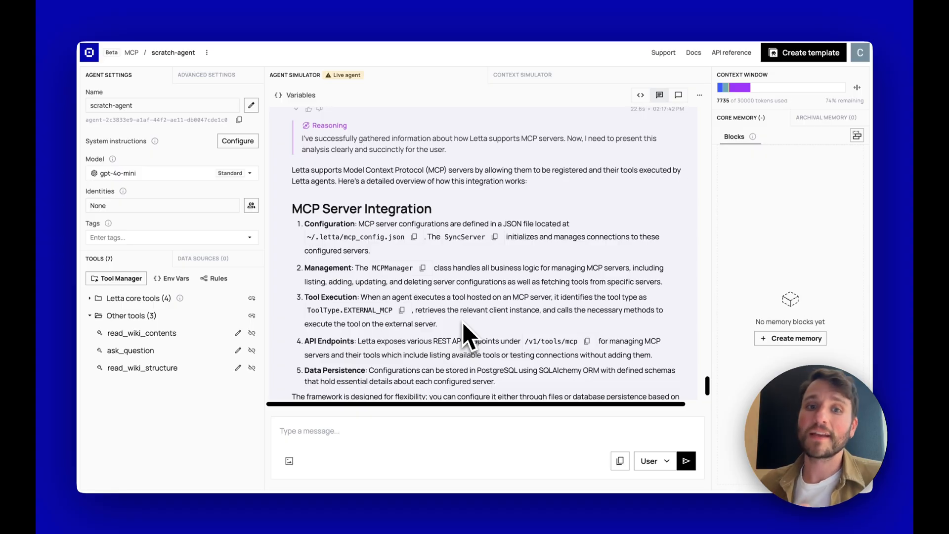
scroll(463, 324, up, 2)
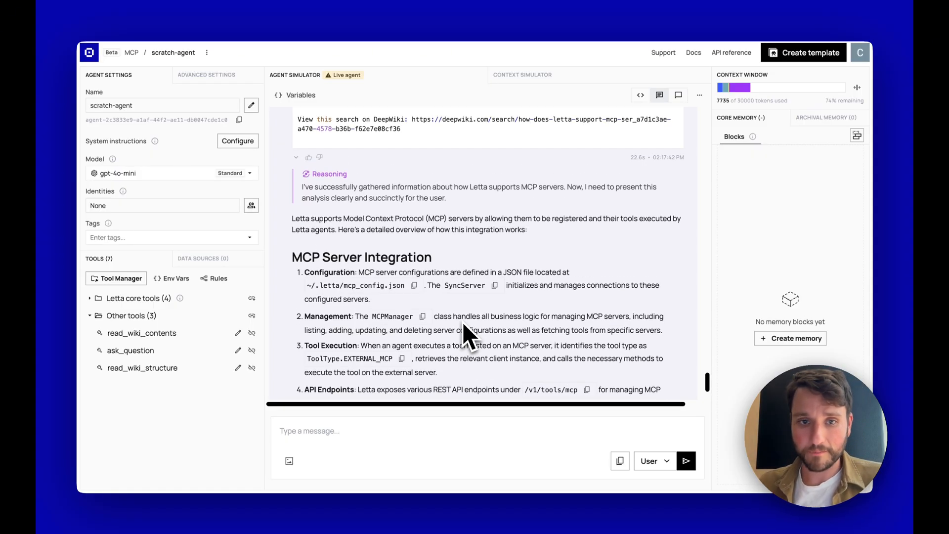
scroll(462, 322, down, 3)
drag(292, 167, 439, 224)
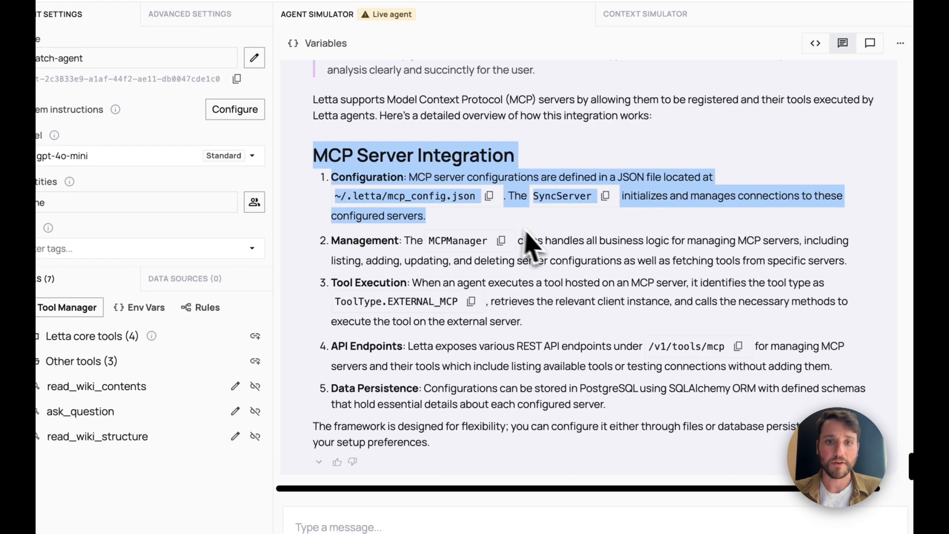
click(519, 225)
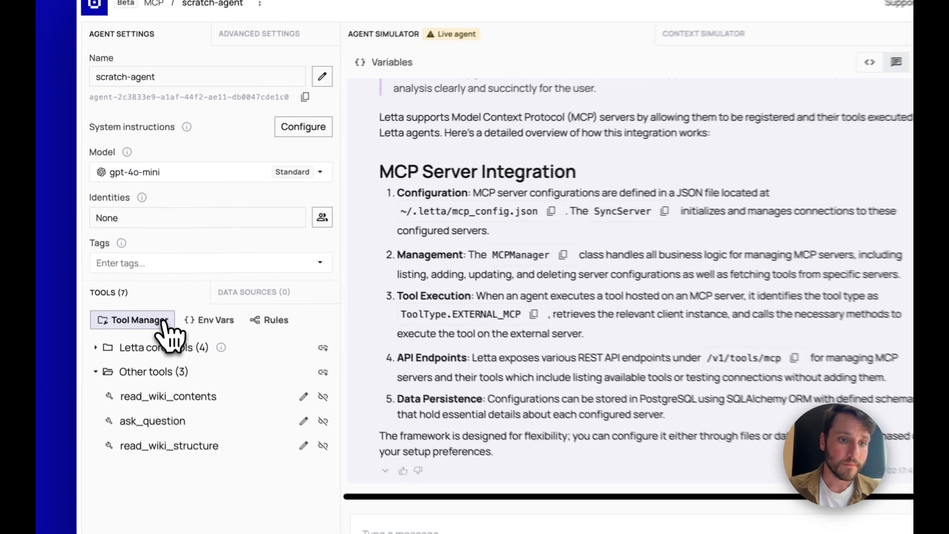
- In the Tool Manager's Add MCP server catalogue, preview the Zapier and GitHub setups and cancel both without connecting
click(109, 278)
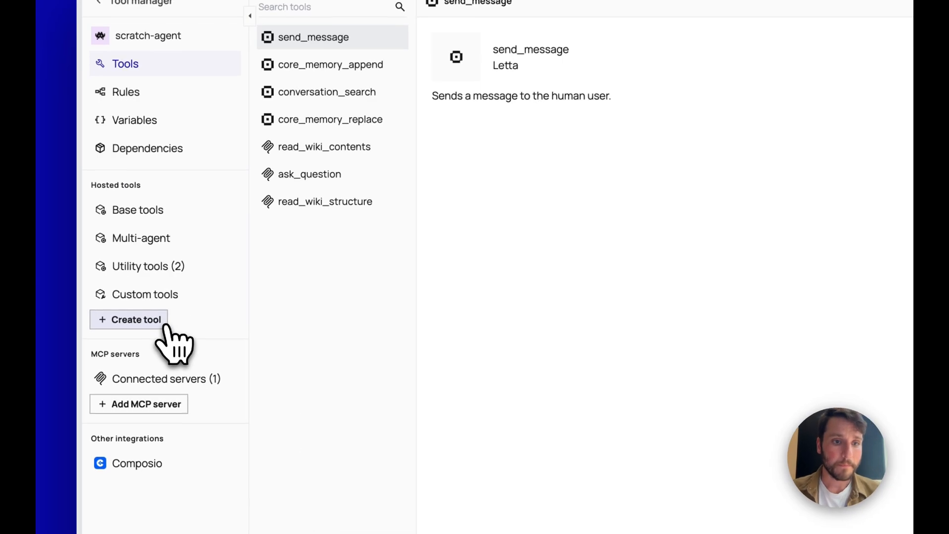
click(155, 404)
click(504, 114)
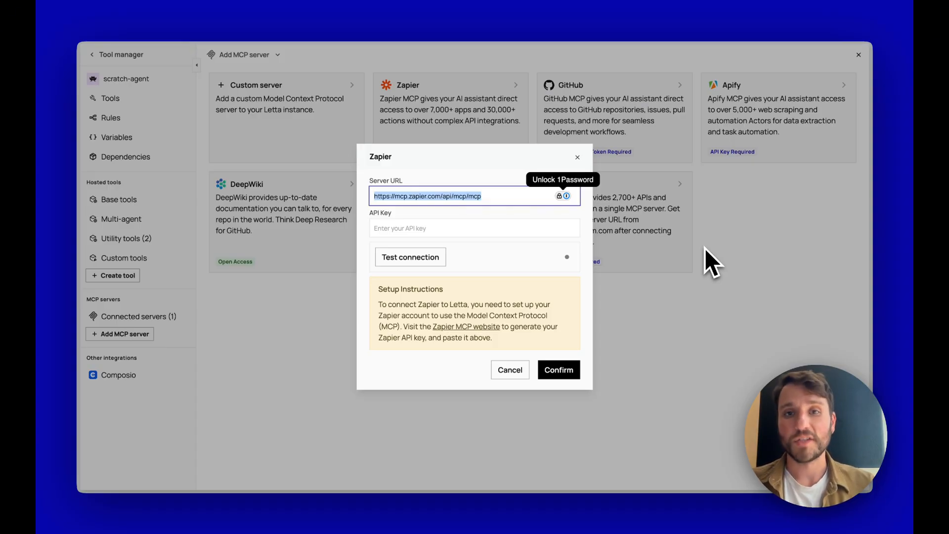
double_click(462, 207)
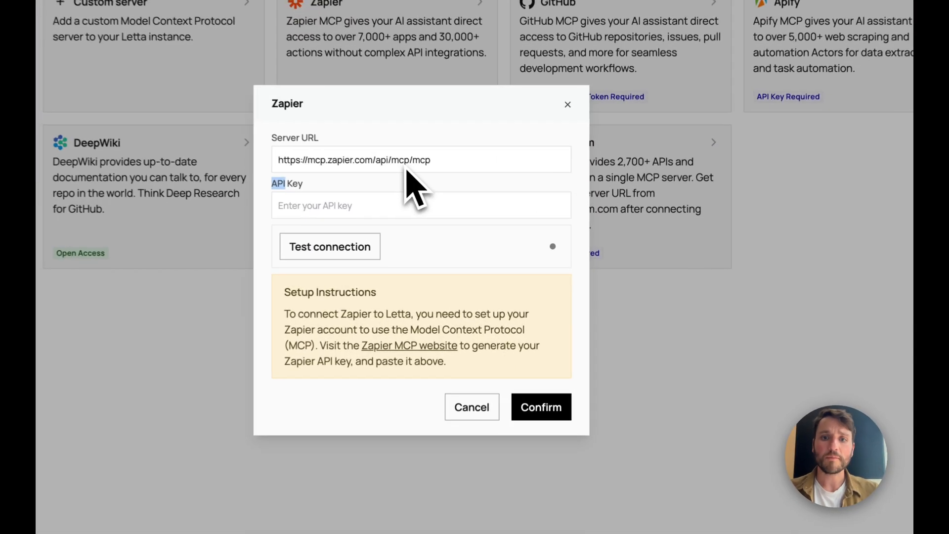
triple_click(462, 197)
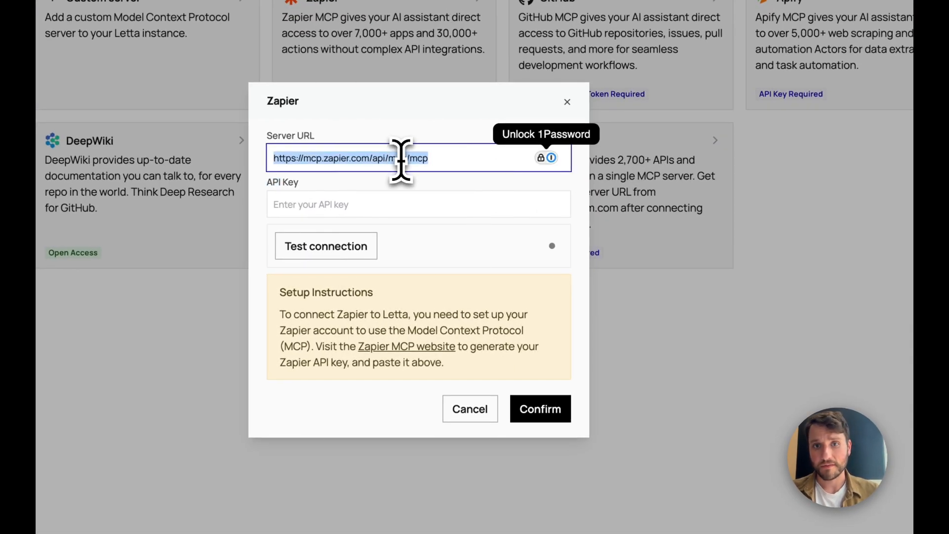
click(567, 102)
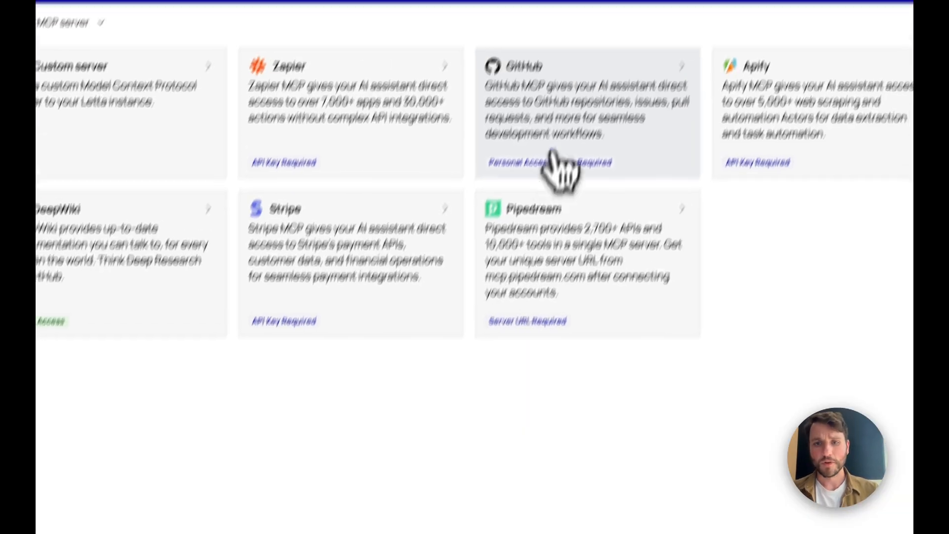
click(546, 151)
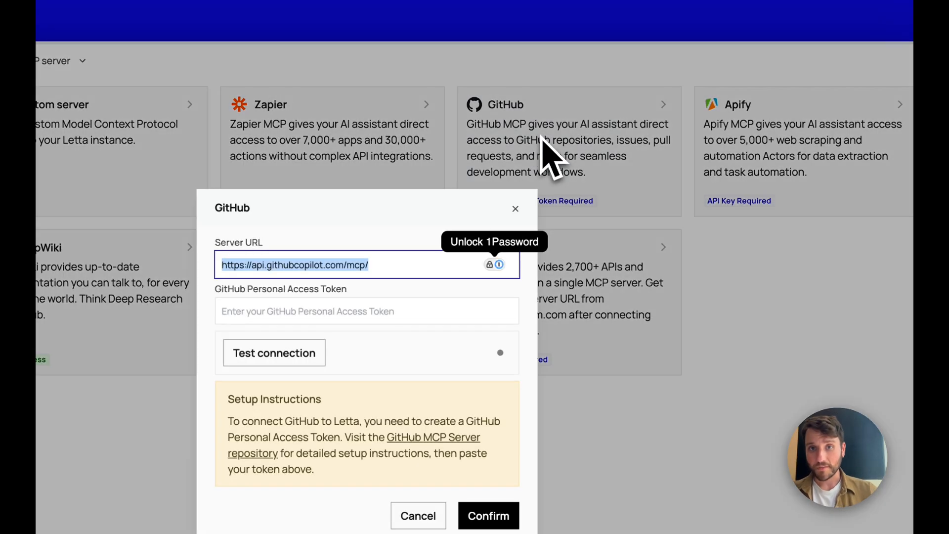
click(615, 274)
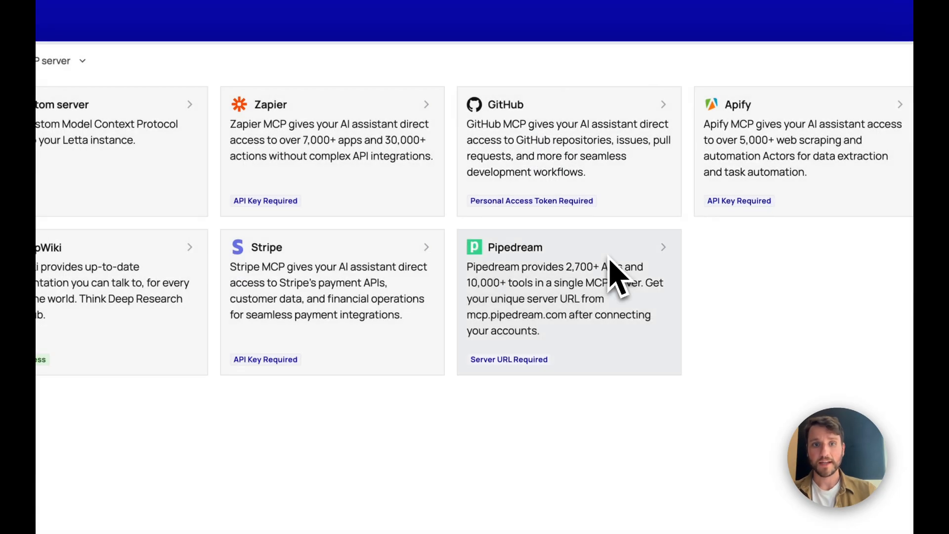